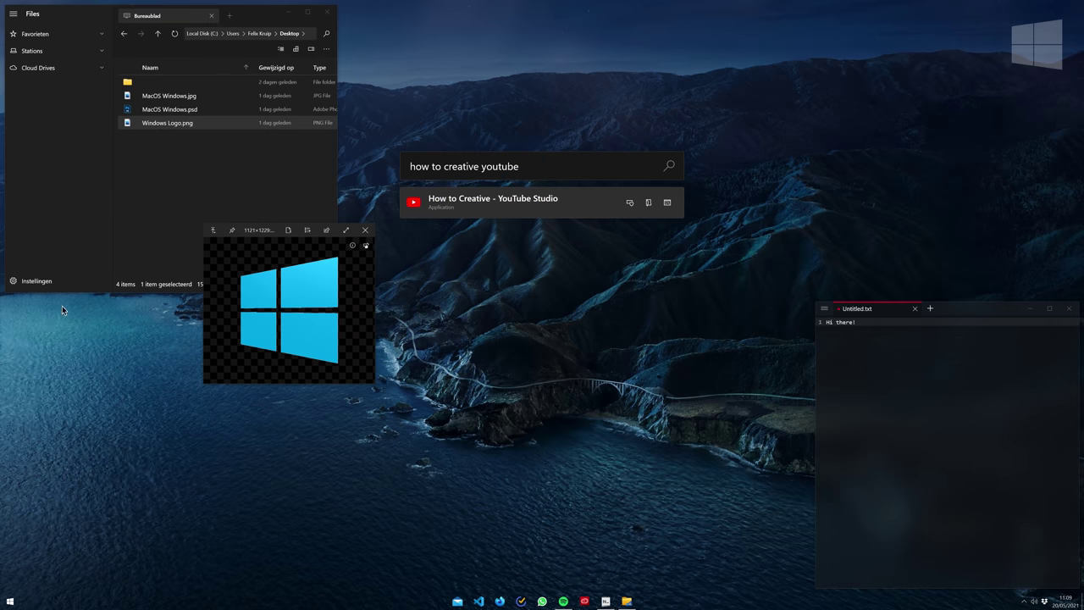
Step: Dismiss the launcher search and close the QuickLook preview of Windows Logo.png
key("Escape")
key("space")
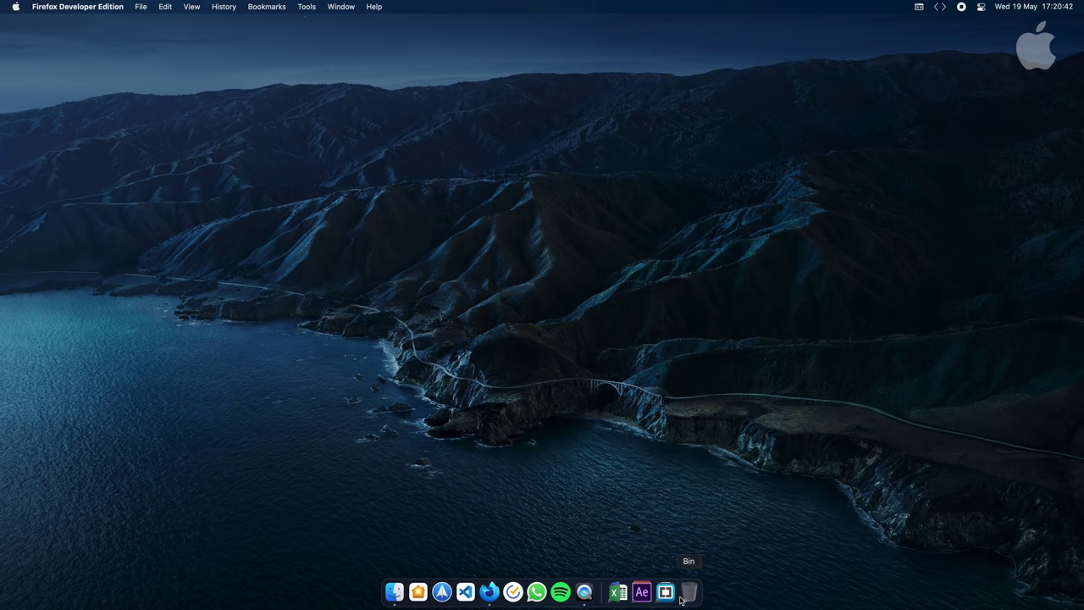
Step: Fan out the Adobe apps stack in the Dock and collapse it again
left_click(638, 596)
left_click(638, 596)
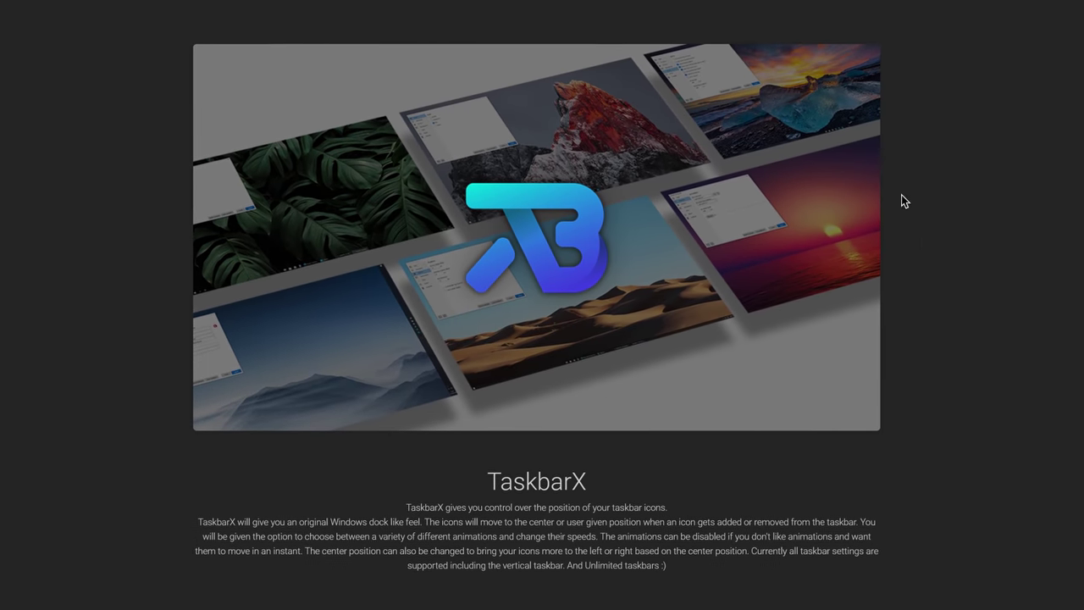
Step: Scroll the TaskbarX README past Features and Mockup to the Commandline Arguments section
scroll(960, 255, "down", 4)
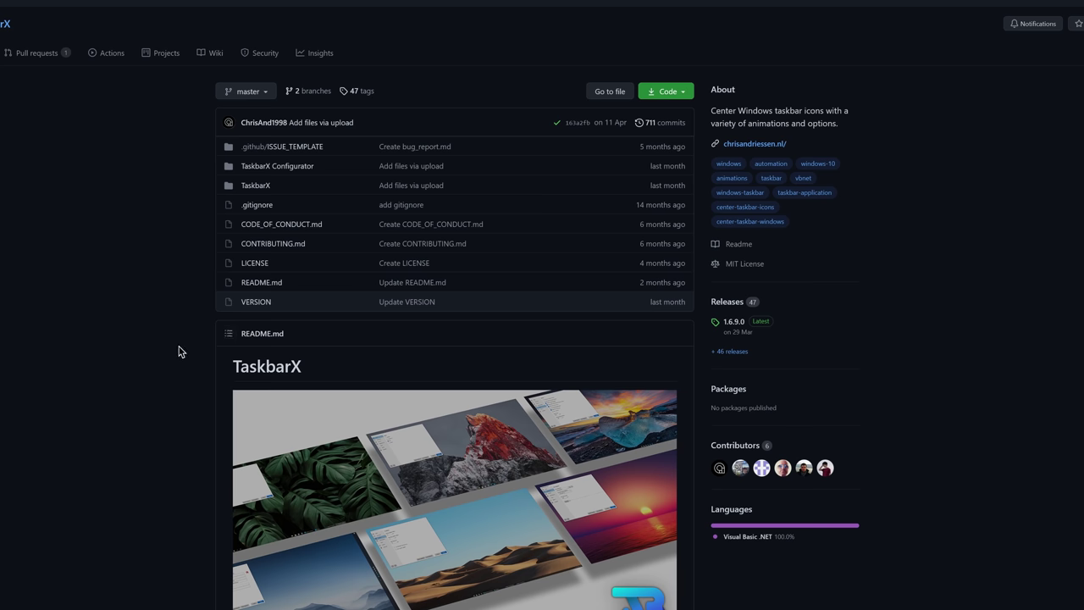
scroll(179, 352, "down", 3)
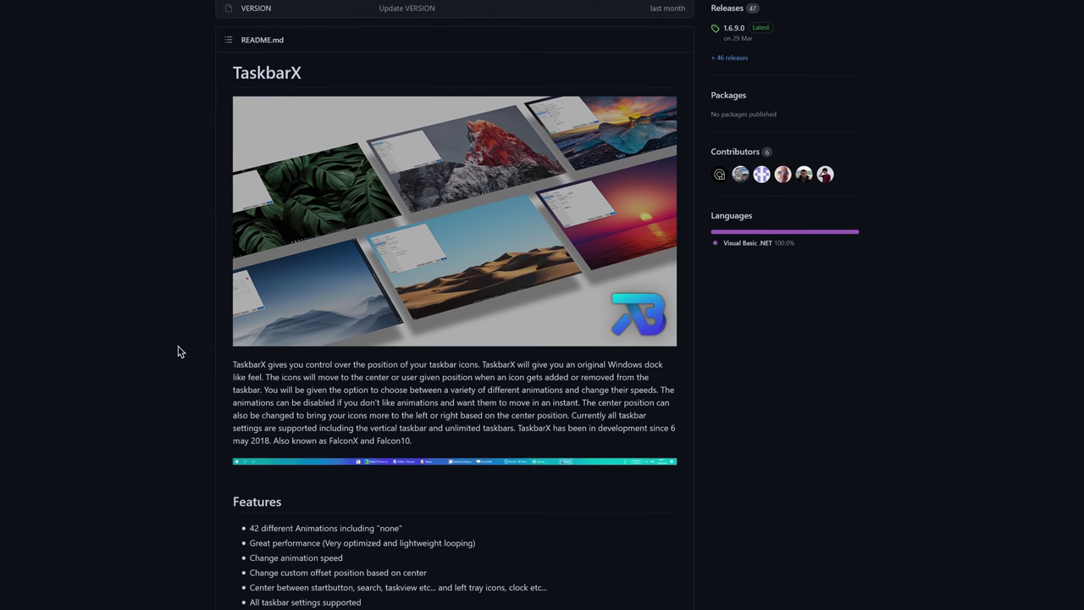
scroll(179, 352, "down", 6)
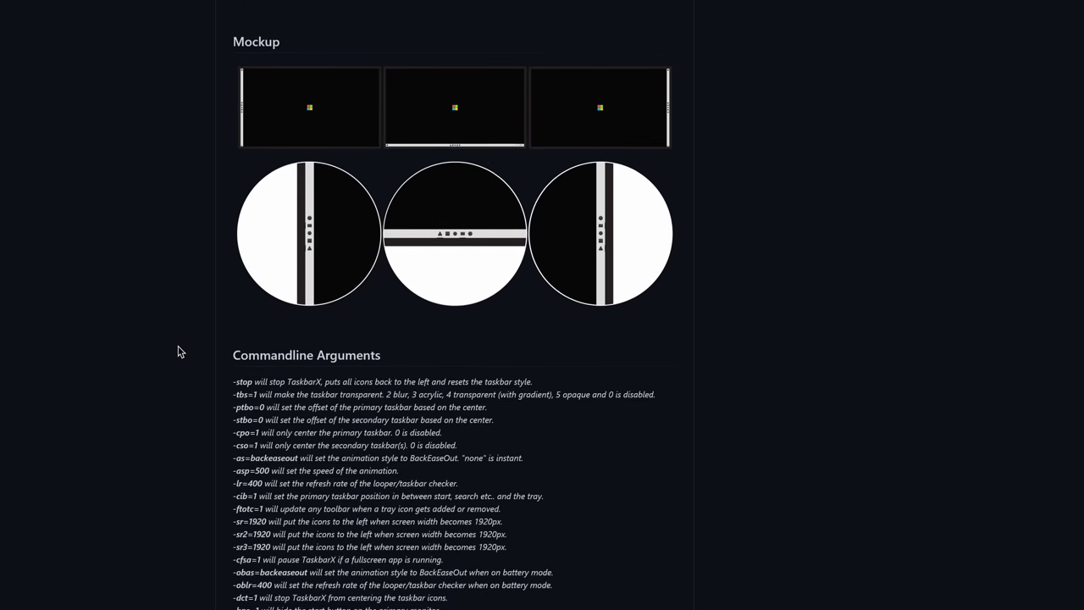
scroll(179, 351, "down", 2)
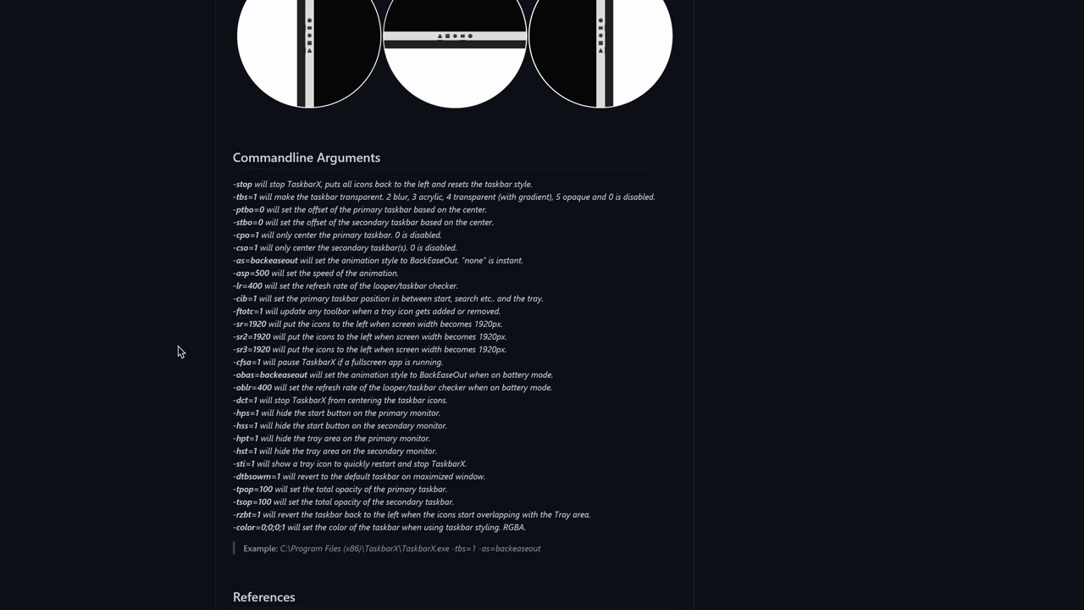
scroll(179, 352, "down", 5)
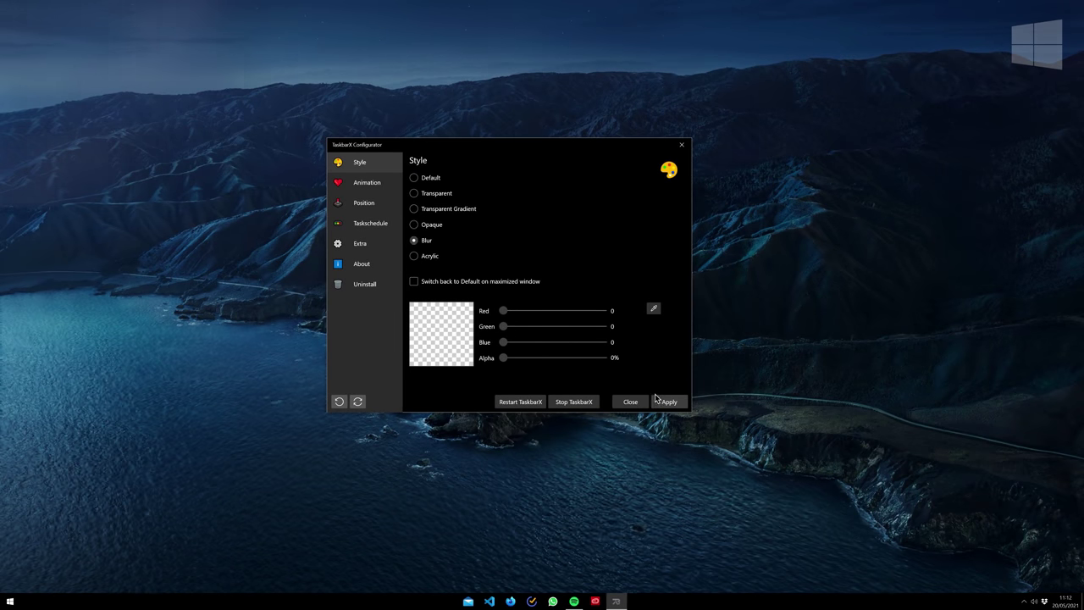
Step: Apply the Acrylic taskbar style, then create and confirm the startup task in Taskschedule
left_click(667, 401)
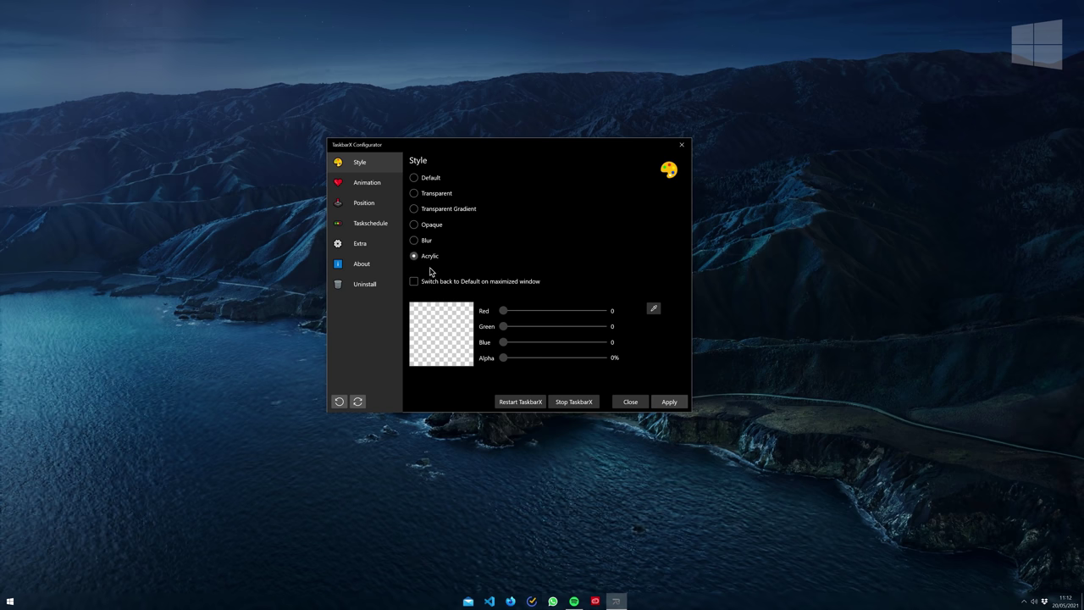
left_click(671, 404)
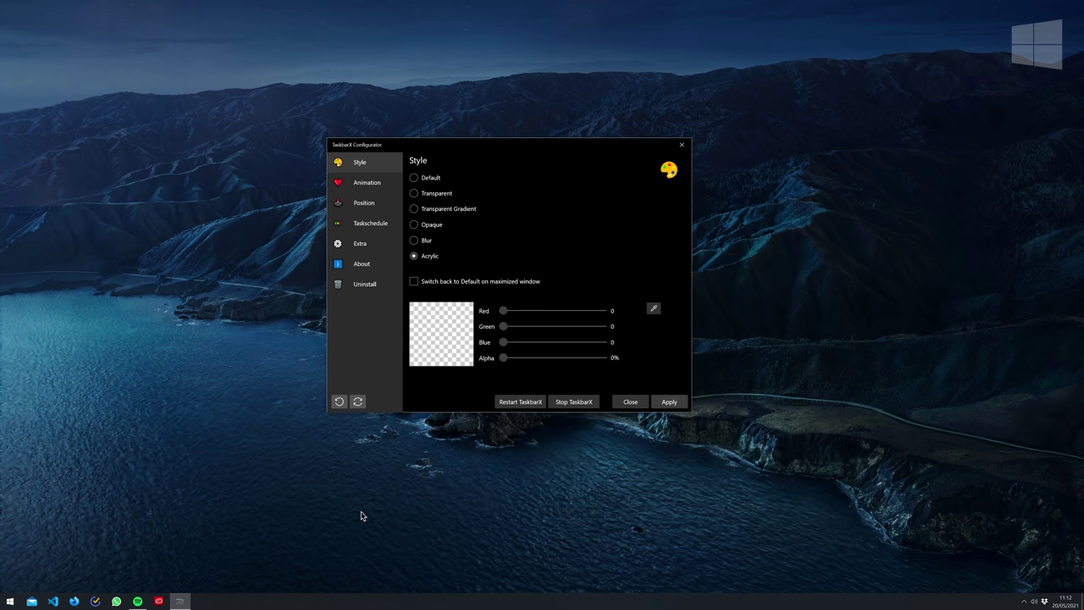
left_click(370, 223)
left_click(475, 219)
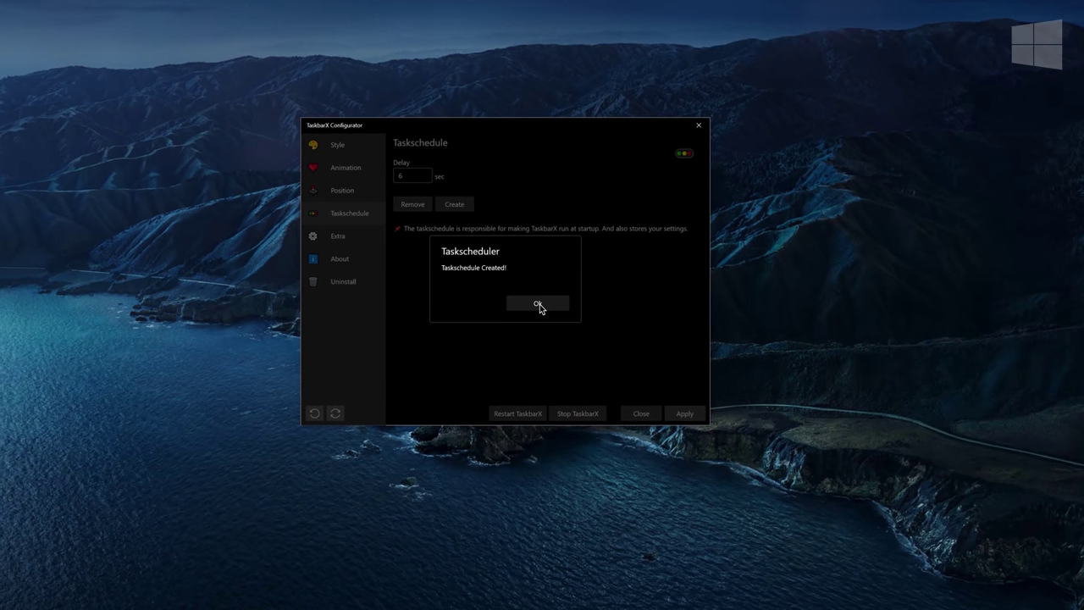
left_click(540, 304)
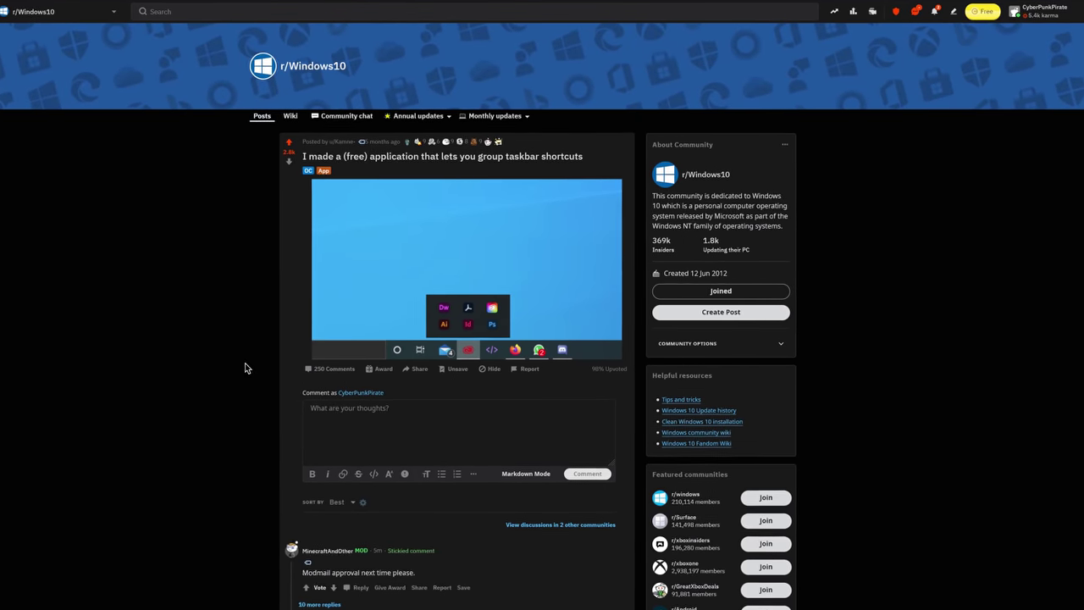
Step: Scroll to the OP's comment and follow its GitHub link to the taskbar-groups v0.2.0.0 release
scroll(242, 357, "down", 3)
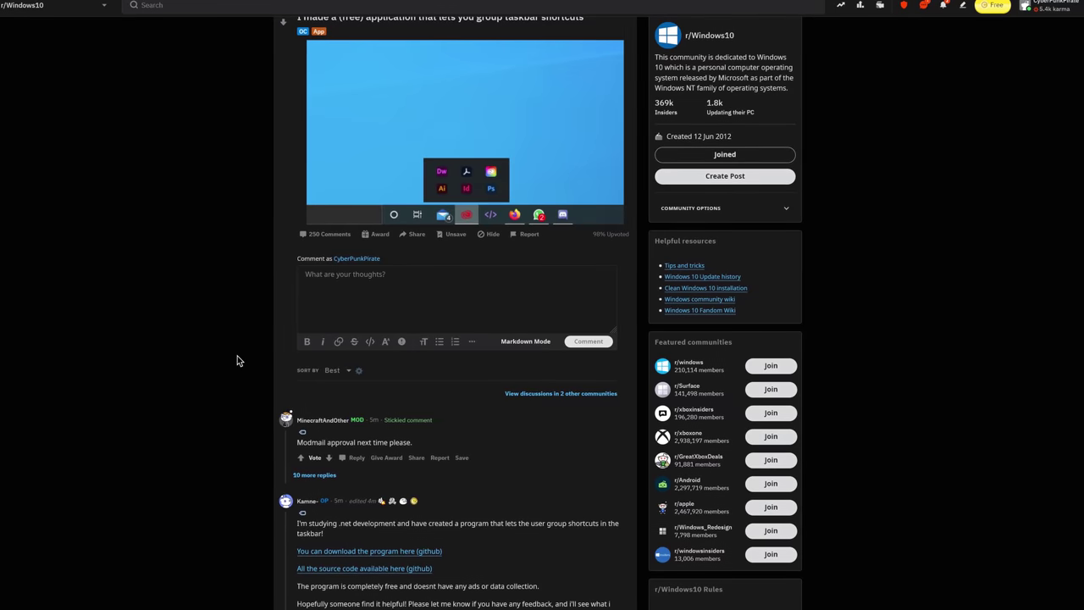
scroll(237, 361, "down", 3)
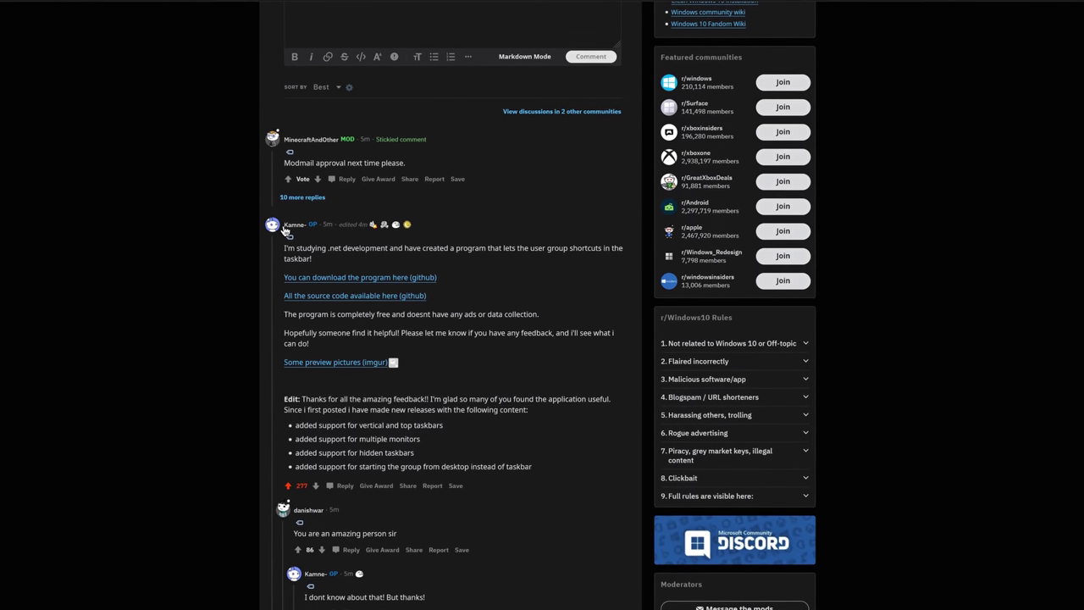
double_click(293, 225)
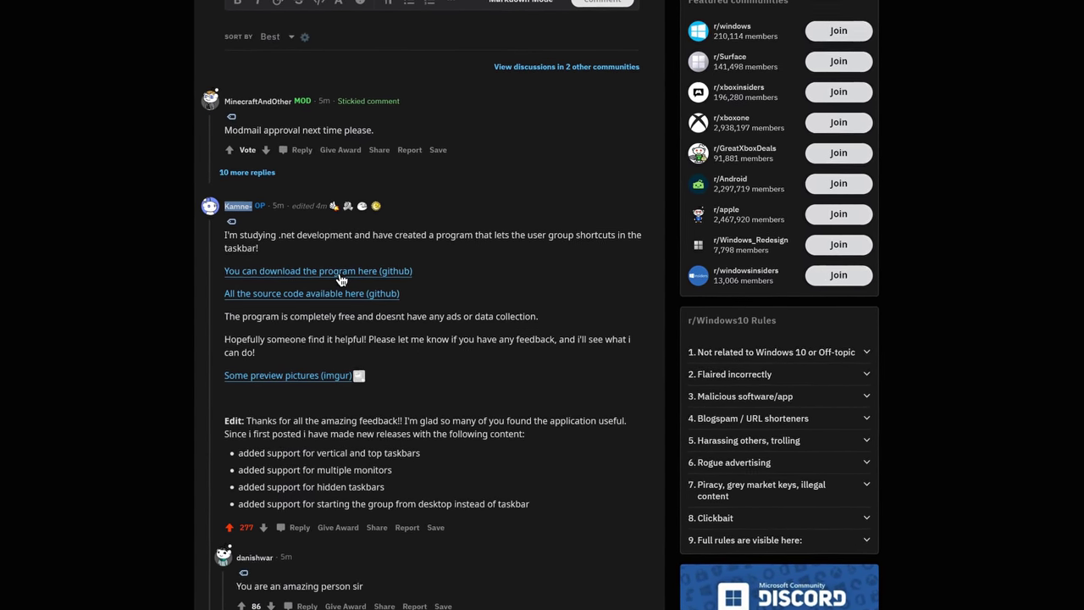
left_click(340, 271)
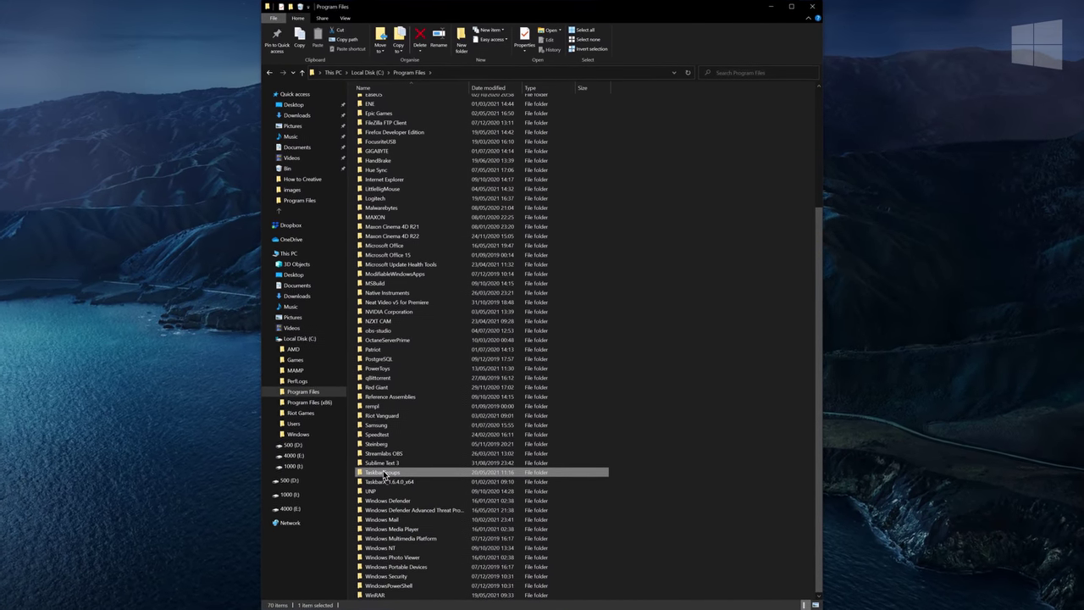
Step: Launch TaskbarGroups.exe from the TaskbarGroups program folder
double_click(383, 473)
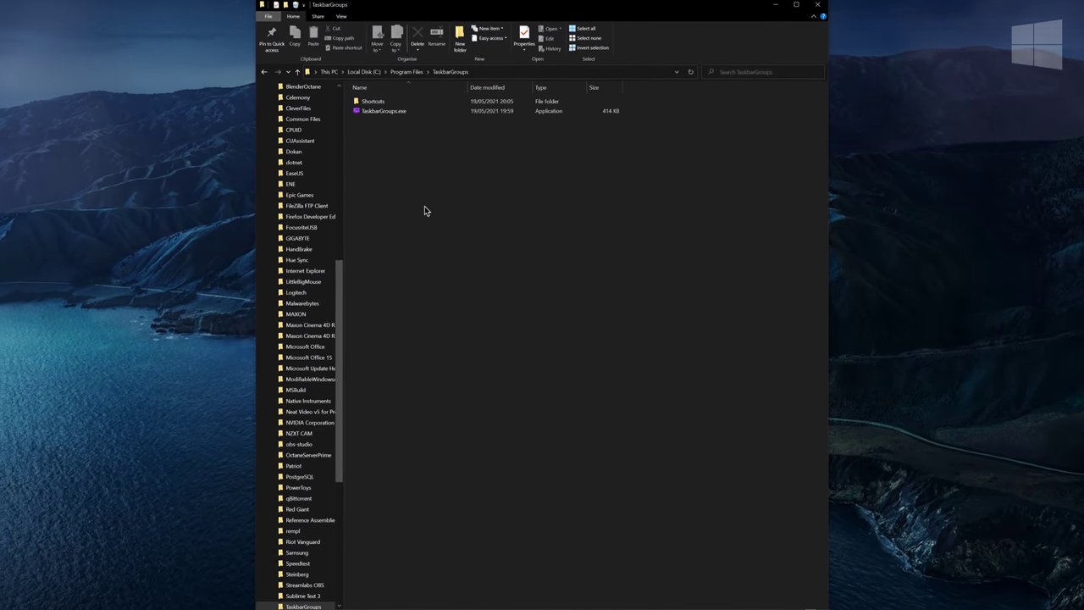
left_click(376, 112)
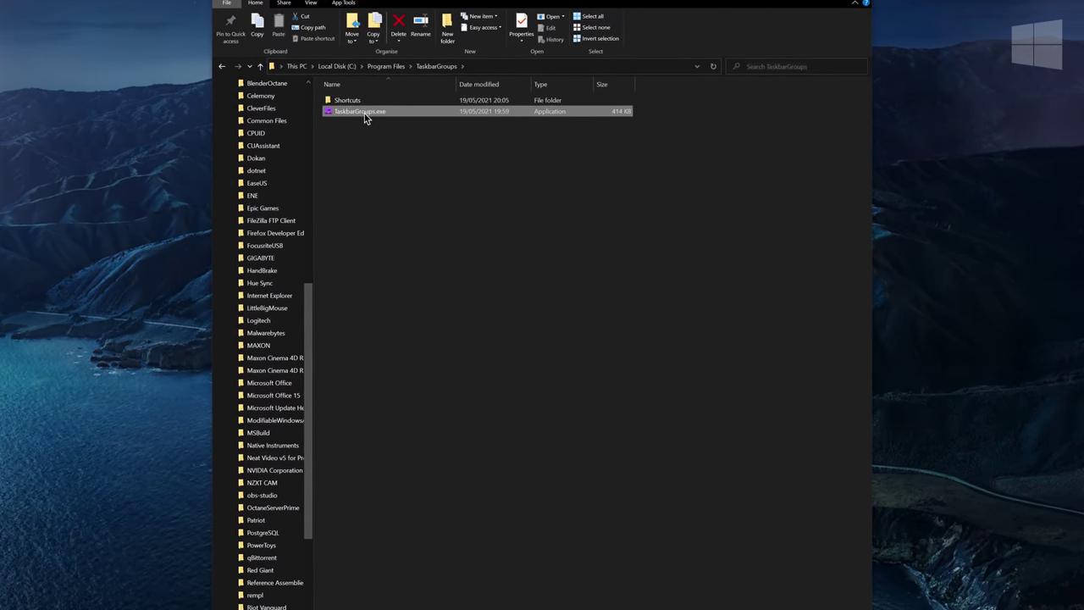
double_click(364, 114)
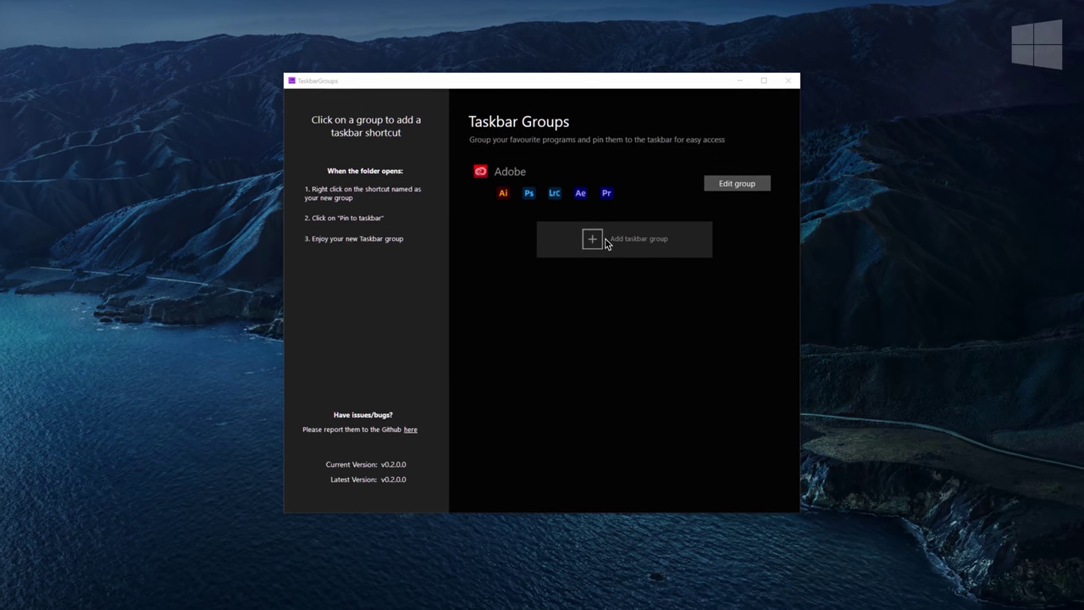
Step: Create a new taskbar group with an NZXT CAM shortcut and the K picture as its icon
left_click(592, 240)
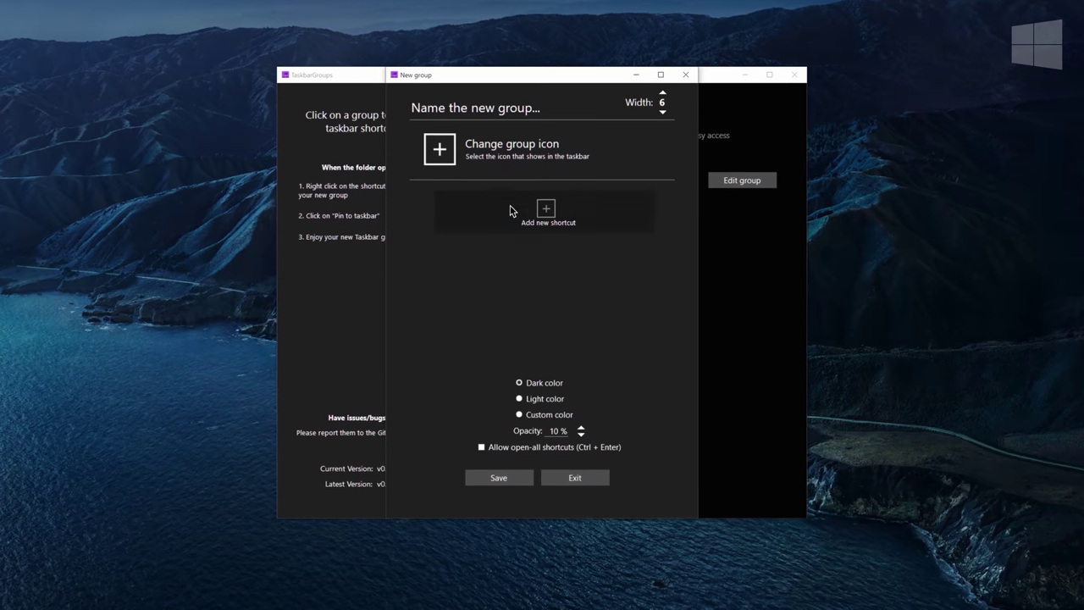
left_click(510, 211)
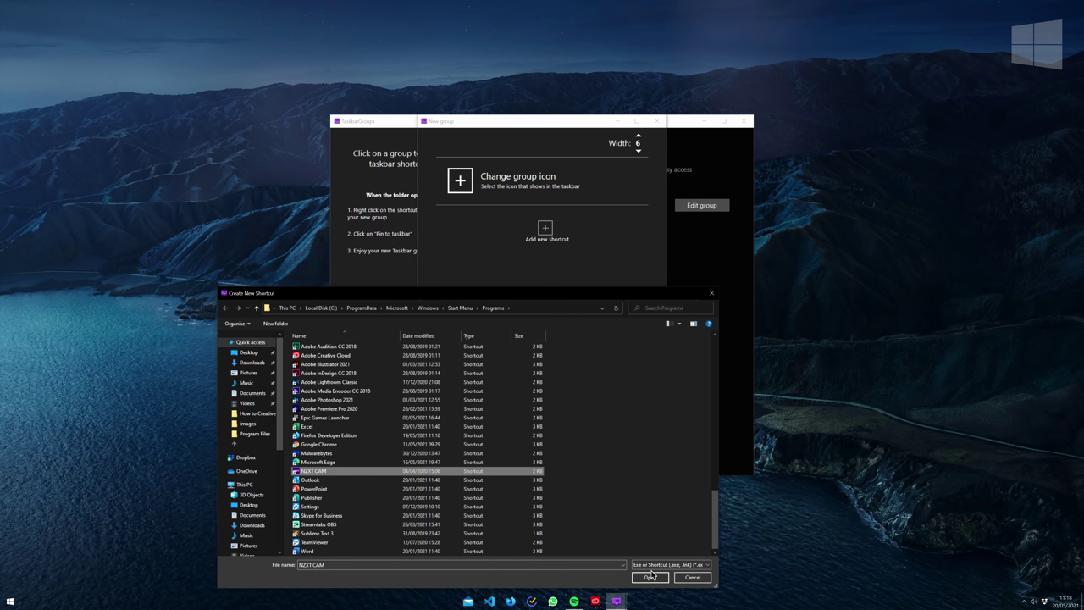
left_click(650, 577)
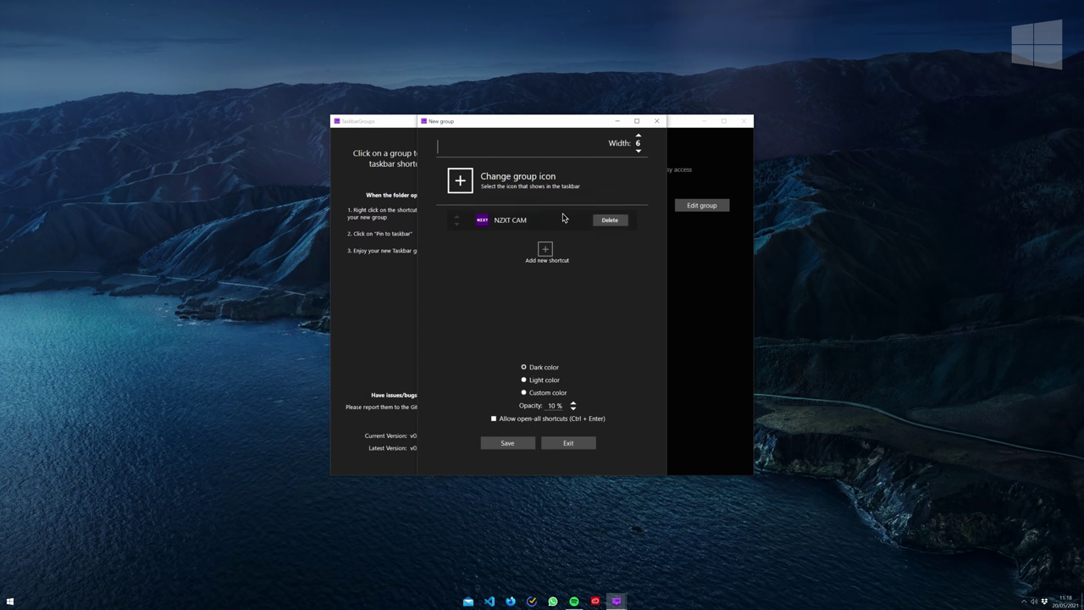
left_click(494, 179)
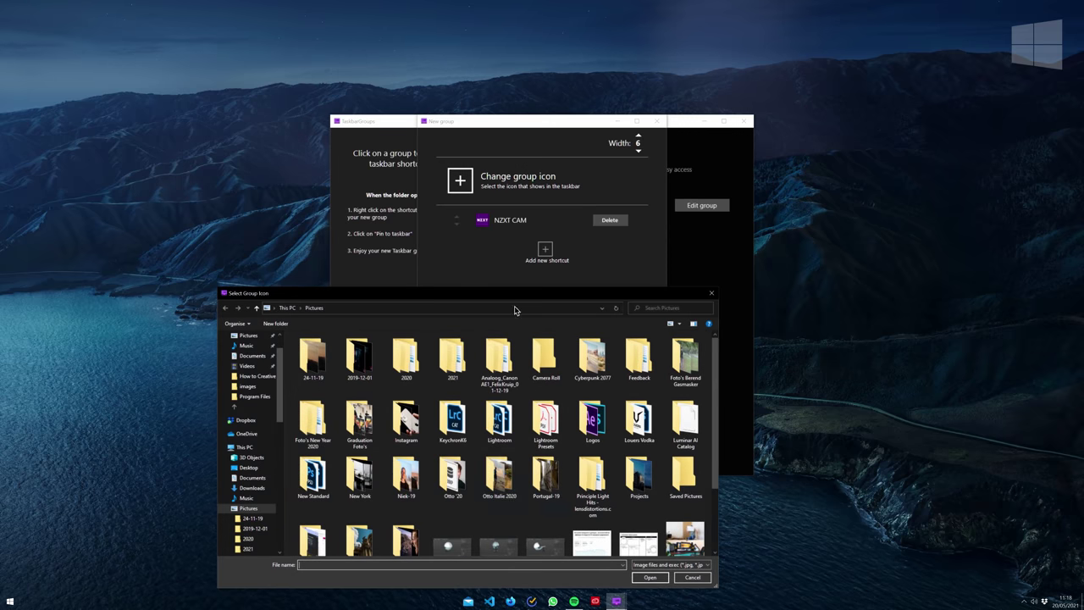
left_click(648, 577)
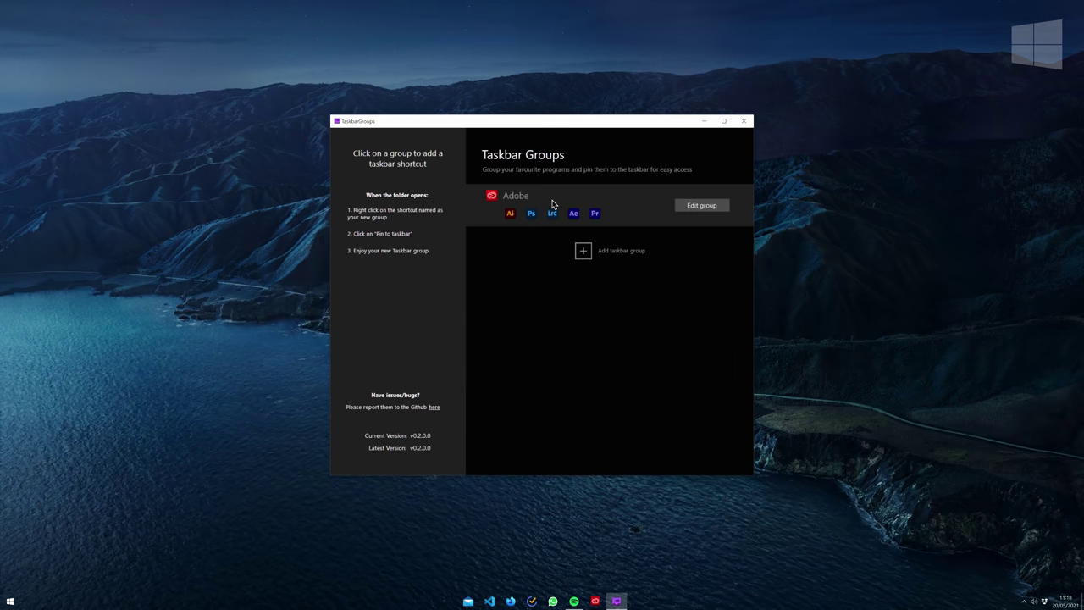
Step: Pin the Adobe group shortcut to the taskbar and show its apps
left_click(552, 204)
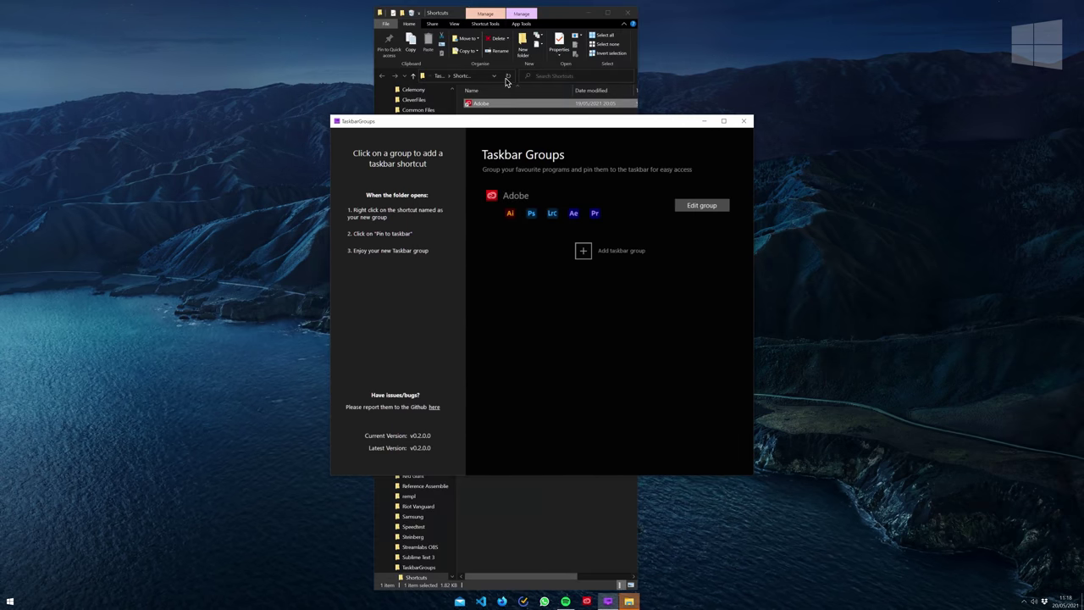
right_click(486, 103)
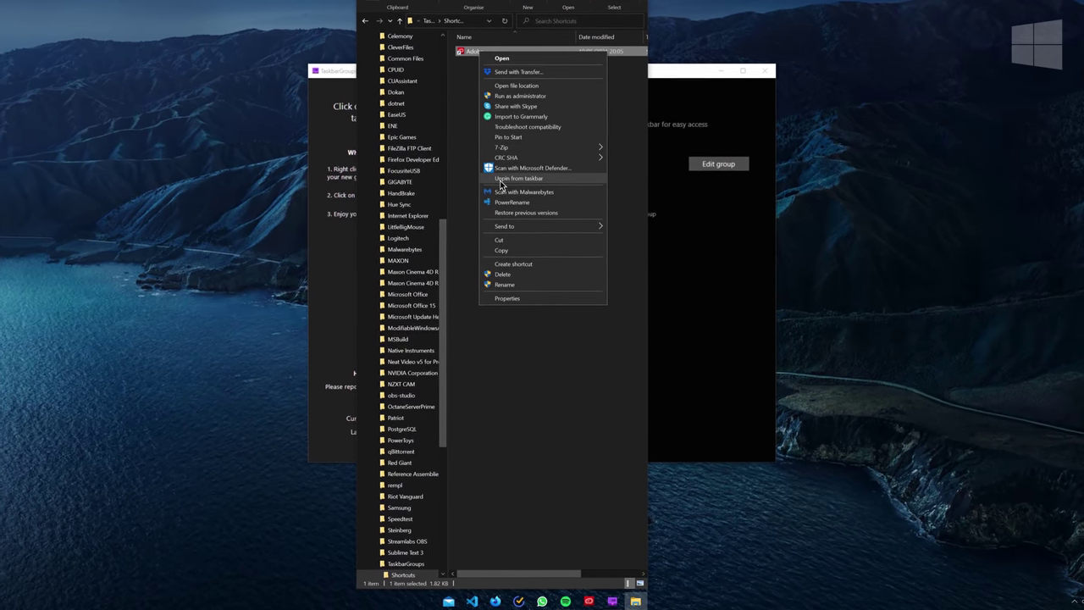
left_click(564, 339)
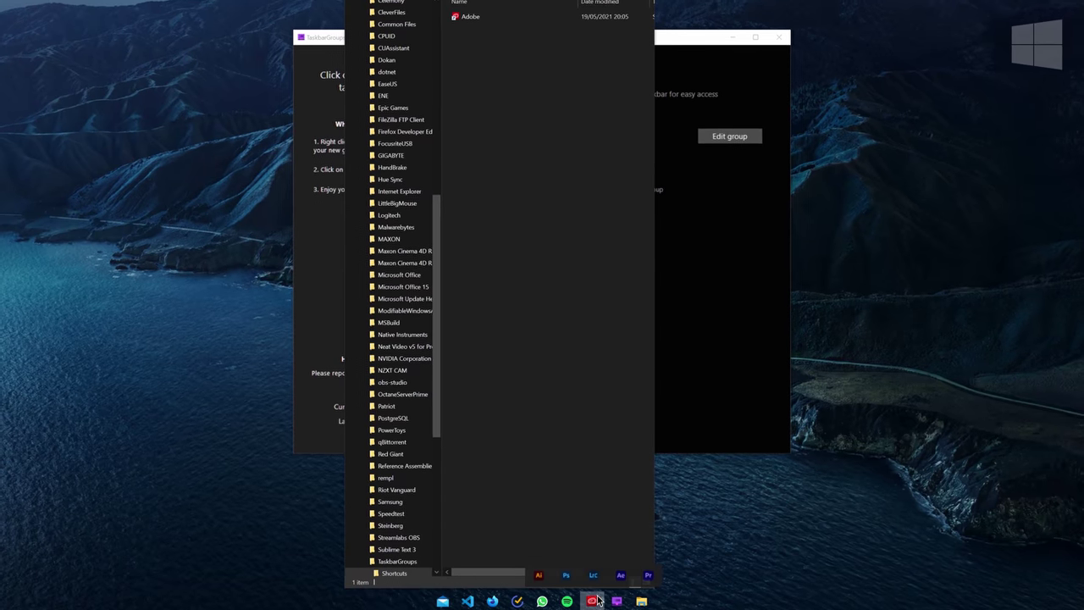
left_click(592, 602)
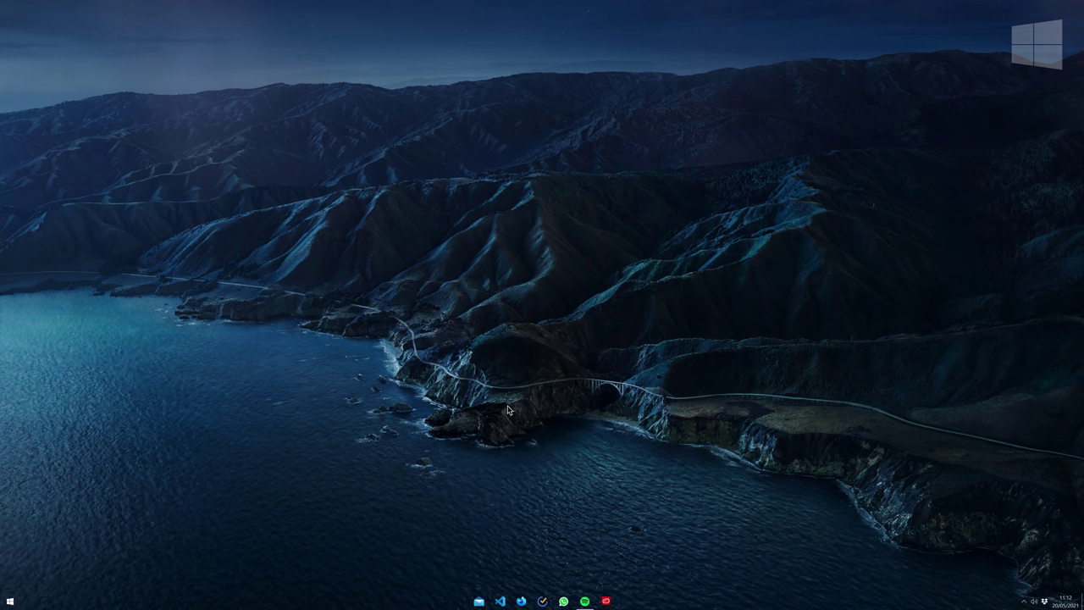
Step: Open Wallpaper Engine from the system tray, then bring up the Win+X quick-link menu
left_click(1025, 603)
left_click(1059, 551)
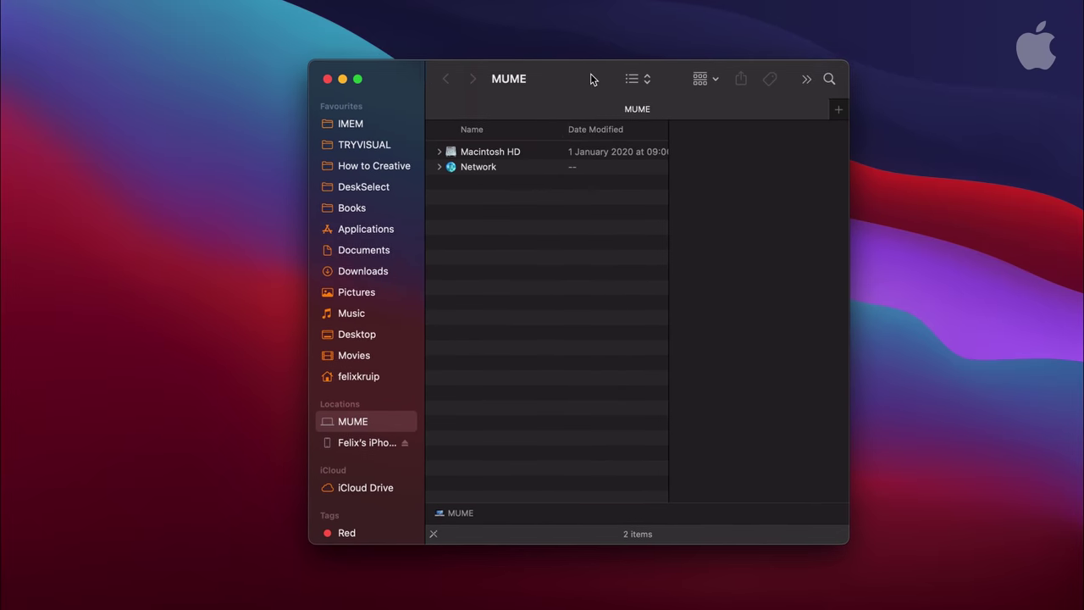
left_click_drag(590, 73, 596, 70)
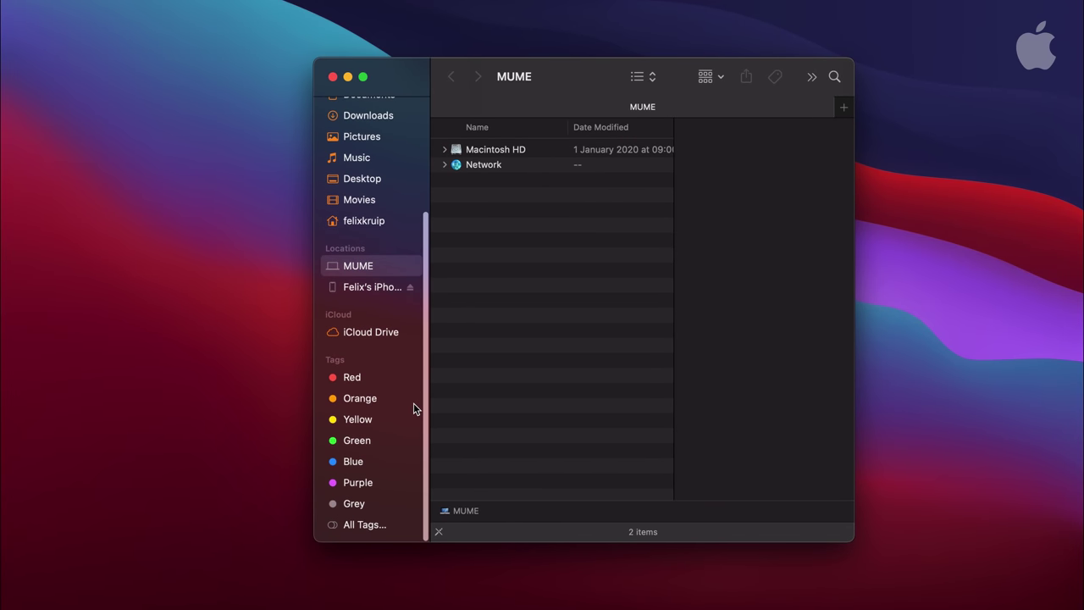
scroll(414, 405, "up", 5)
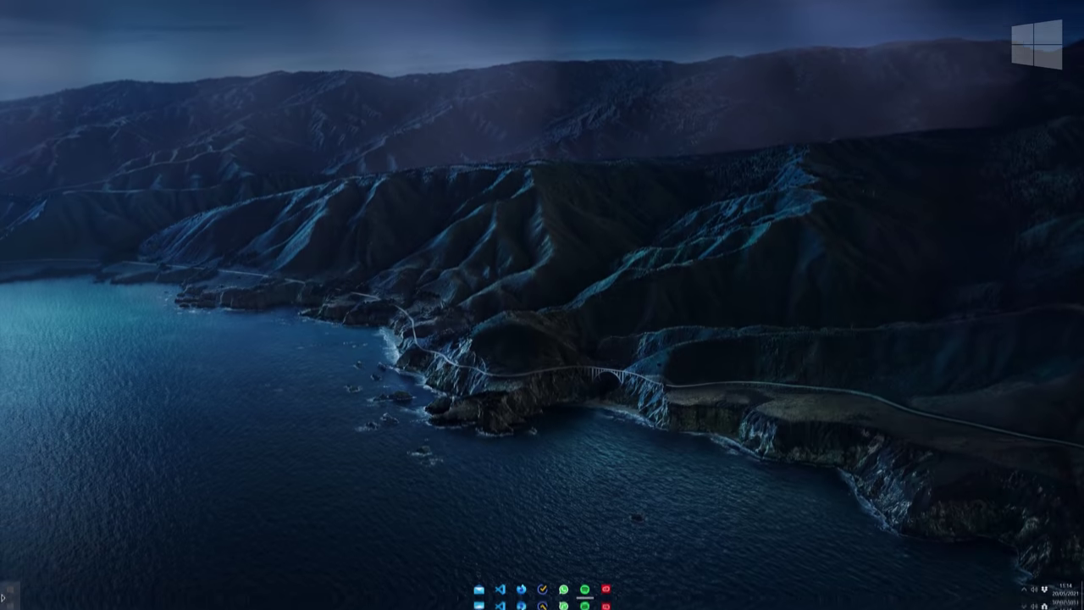
key("super+x")
Step: Open Settings, snap it to the centre, and go to Personalisation > Colours
left_click(23, 525)
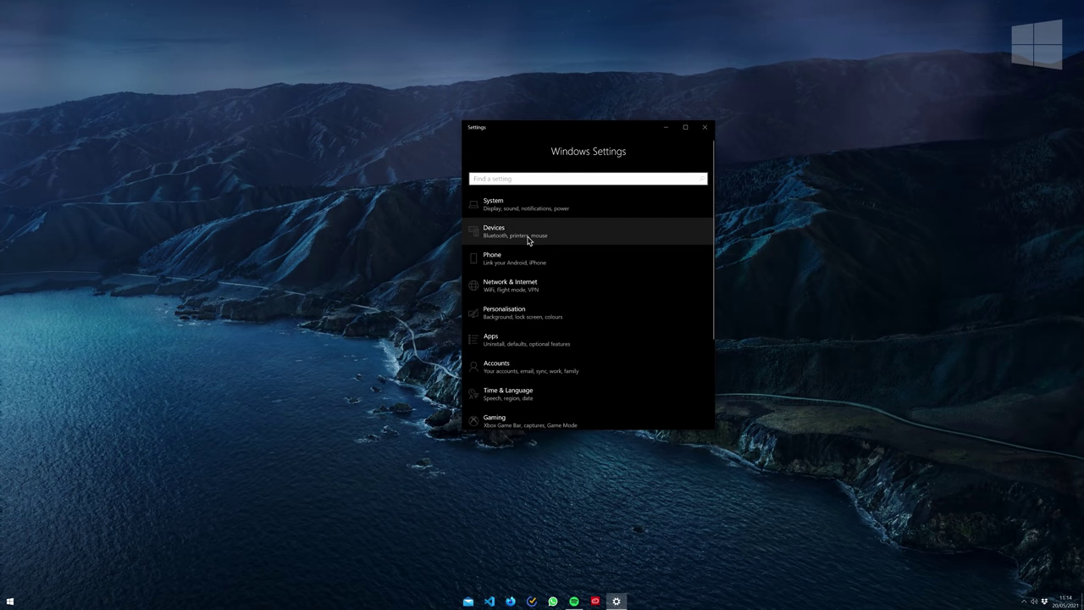
left_click_drag(557, 135, 521, 176)
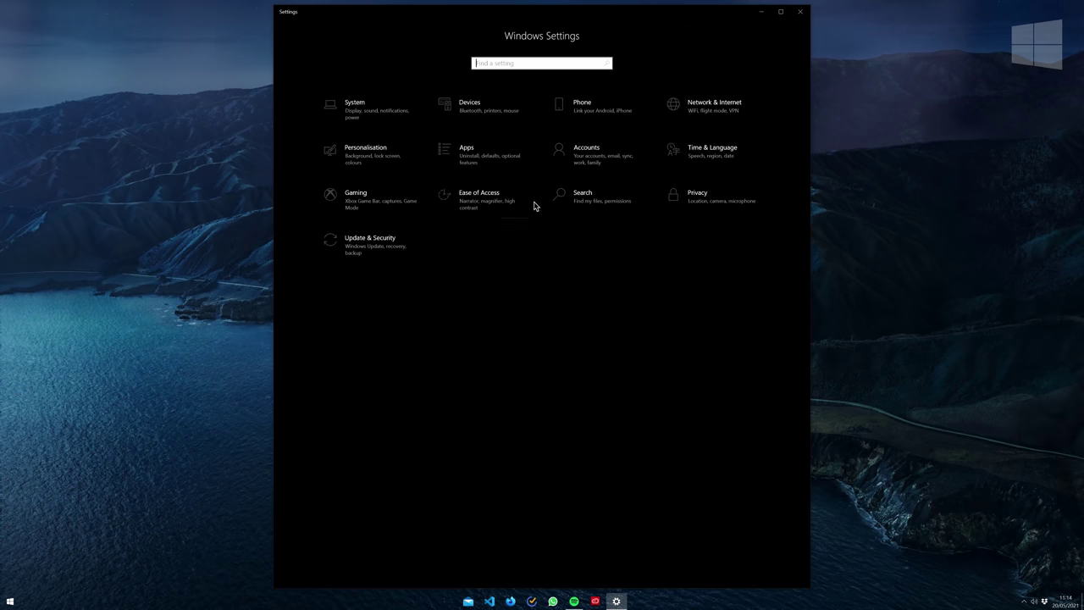
left_click(382, 163)
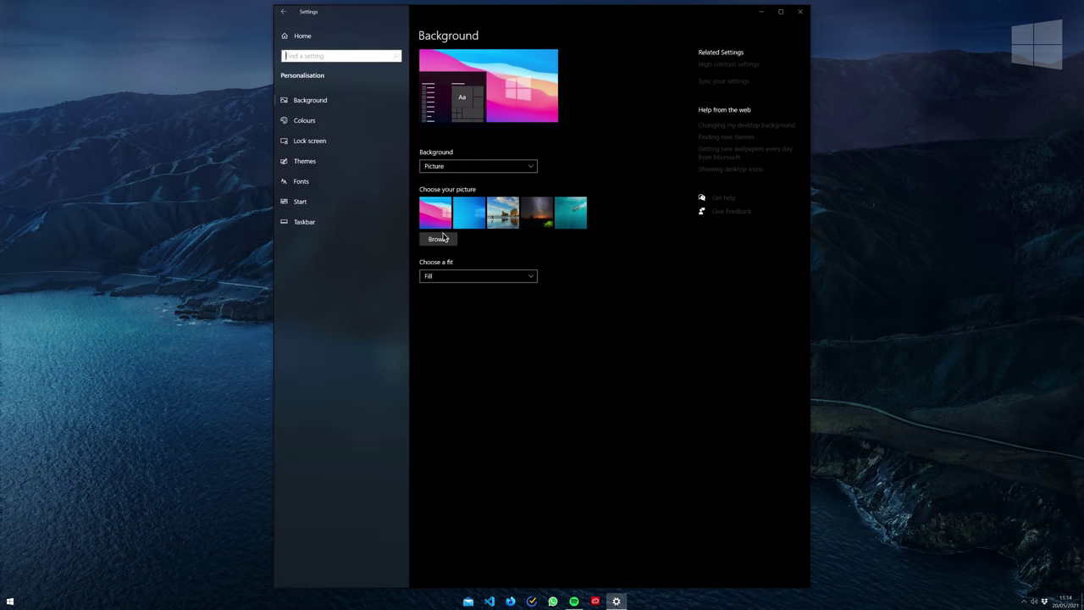
left_click(316, 122)
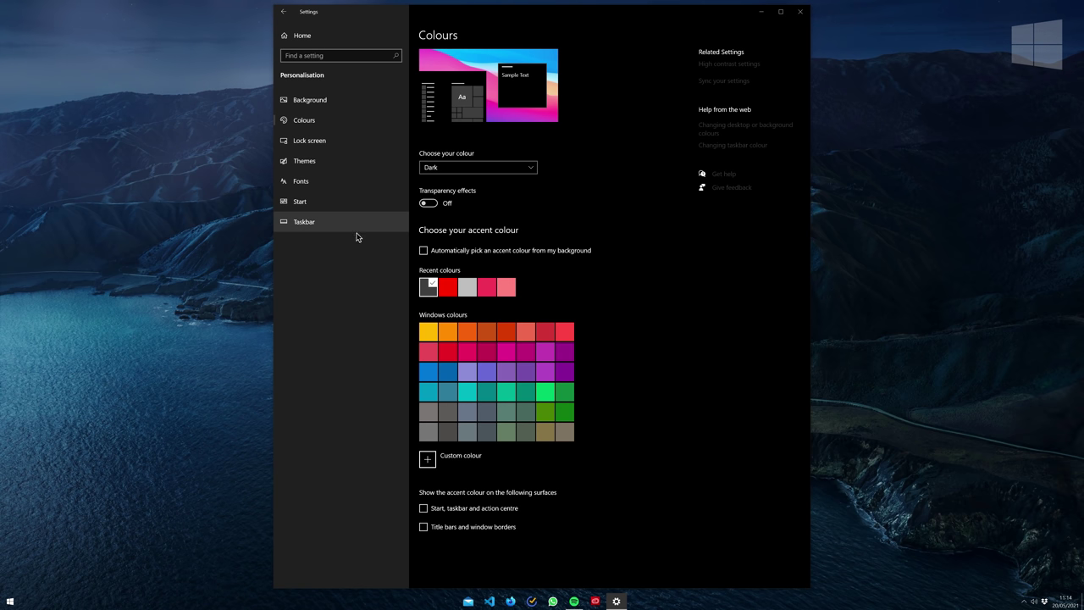
Step: Switch Transparency effects on and keep the colour mode on Dark
left_click(430, 204)
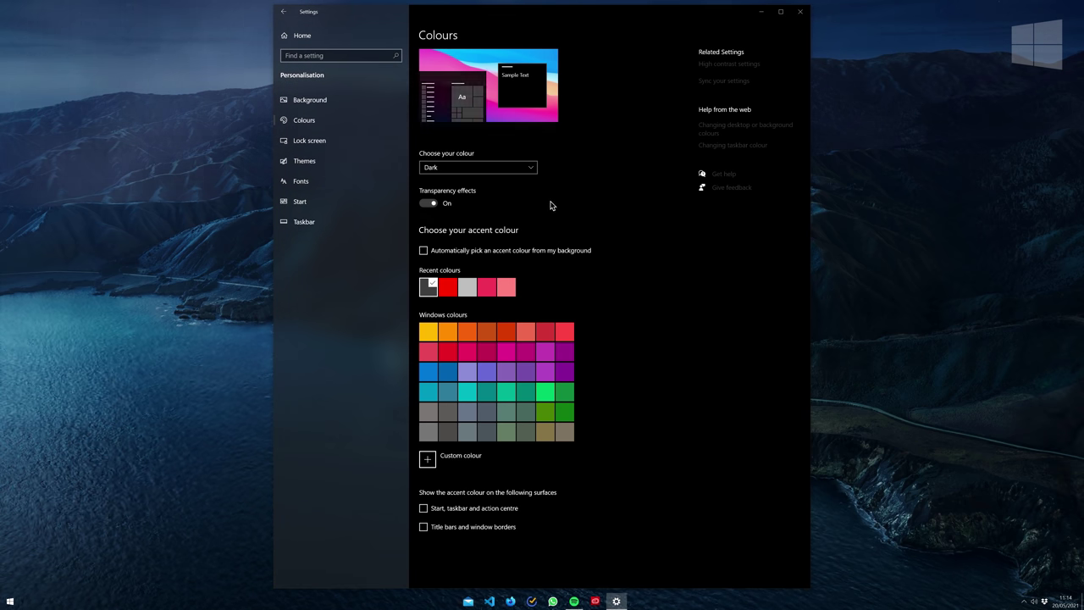
left_click(511, 174)
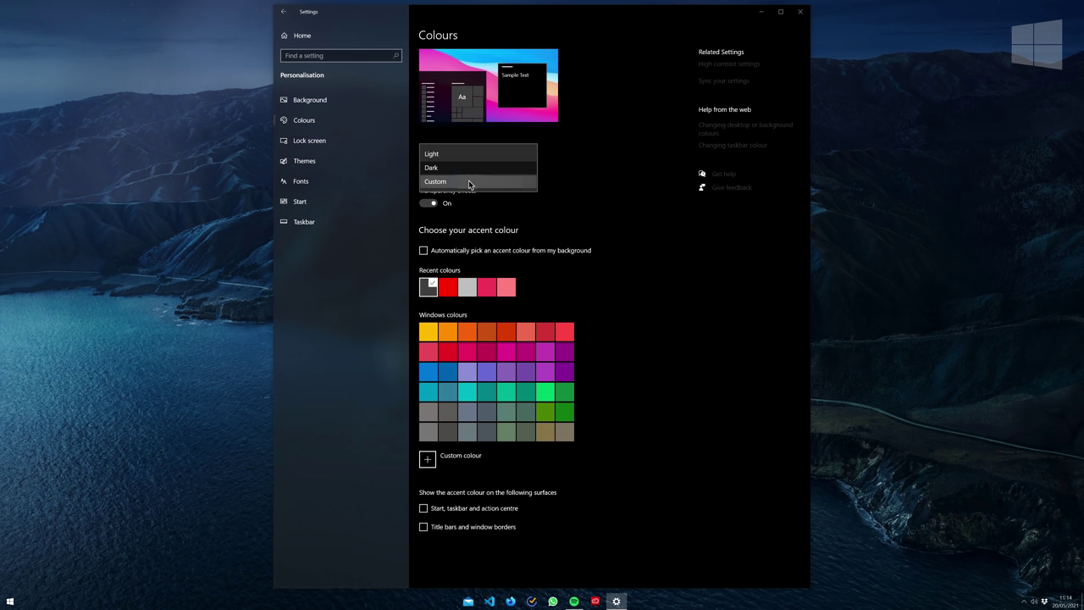
left_click(445, 171)
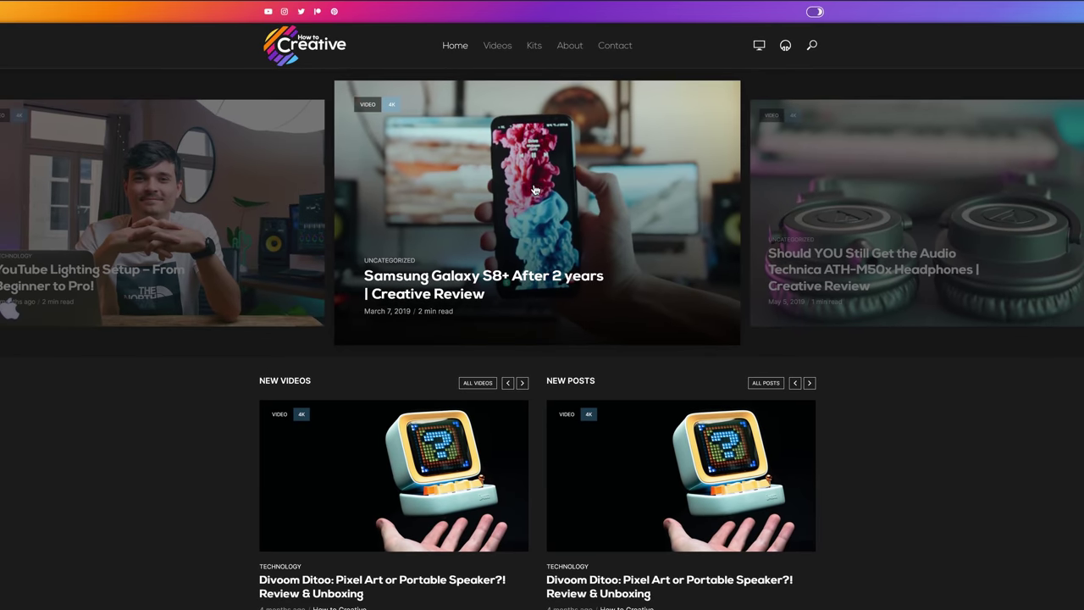
Step: Toggle the How to Creative website to light mode and back to dark
scroll(488, 214, "up", 2)
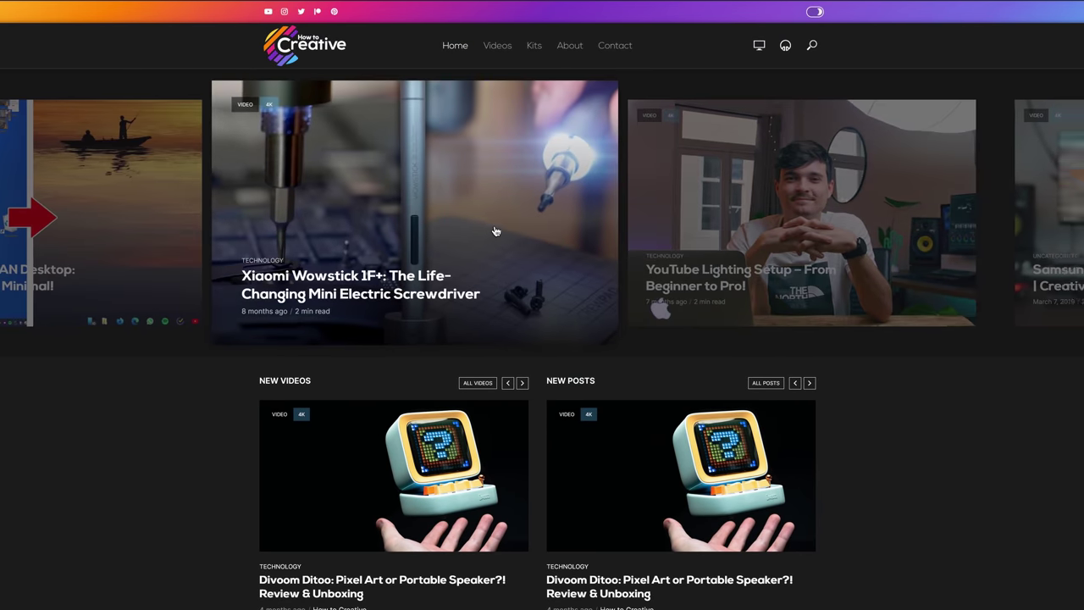
scroll(496, 235, "down", 1)
left_click(819, 15)
left_click(820, 15)
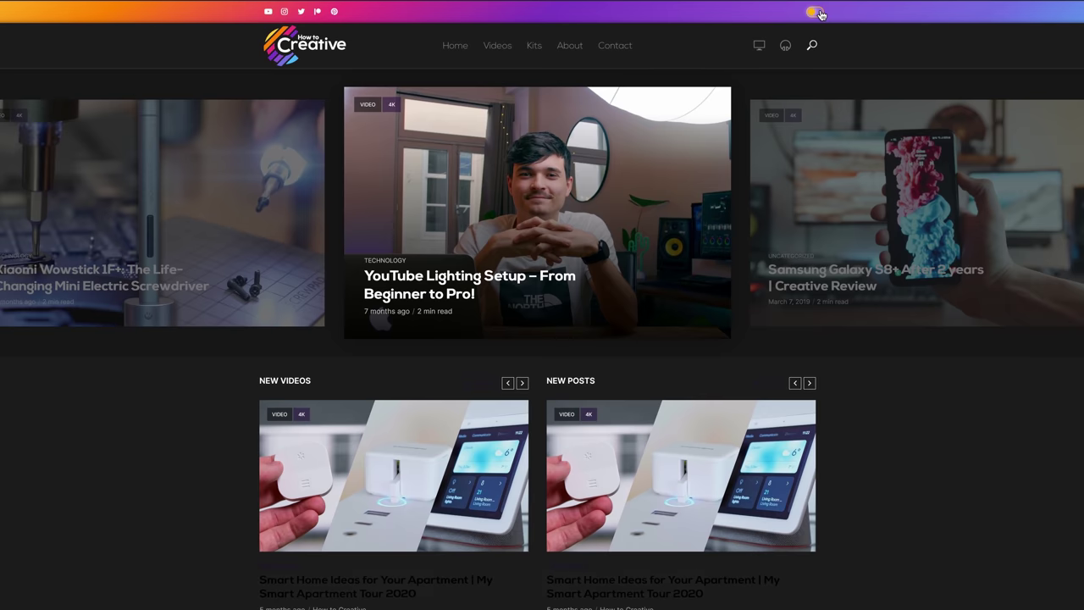
Step: Scroll down the website, then show Memory usage in Task Manager's Performance tab
scroll(605, 43, "down", 1)
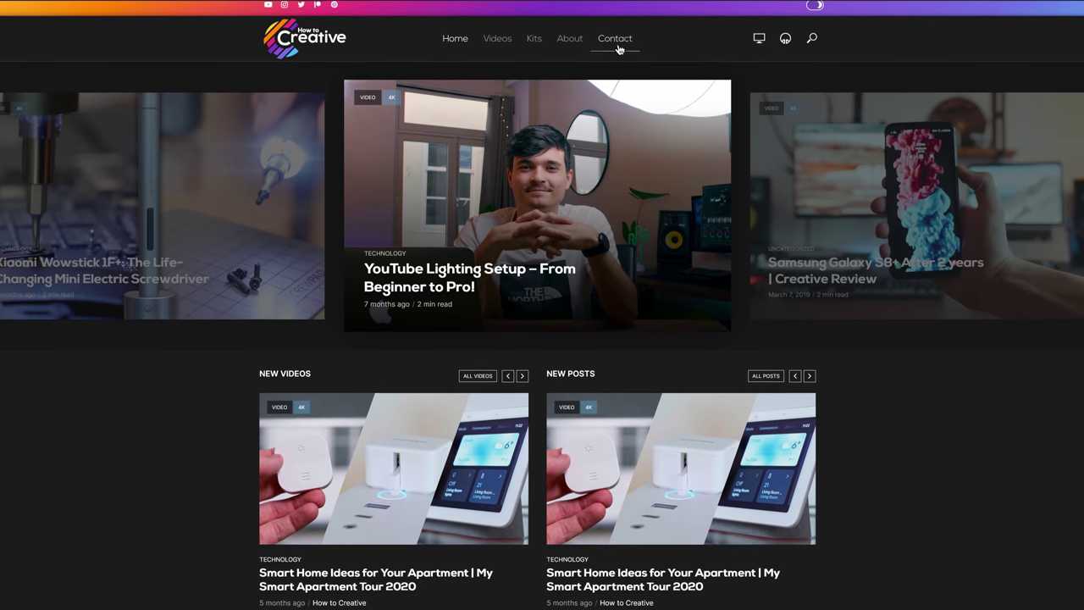
mouse_move(804, 34)
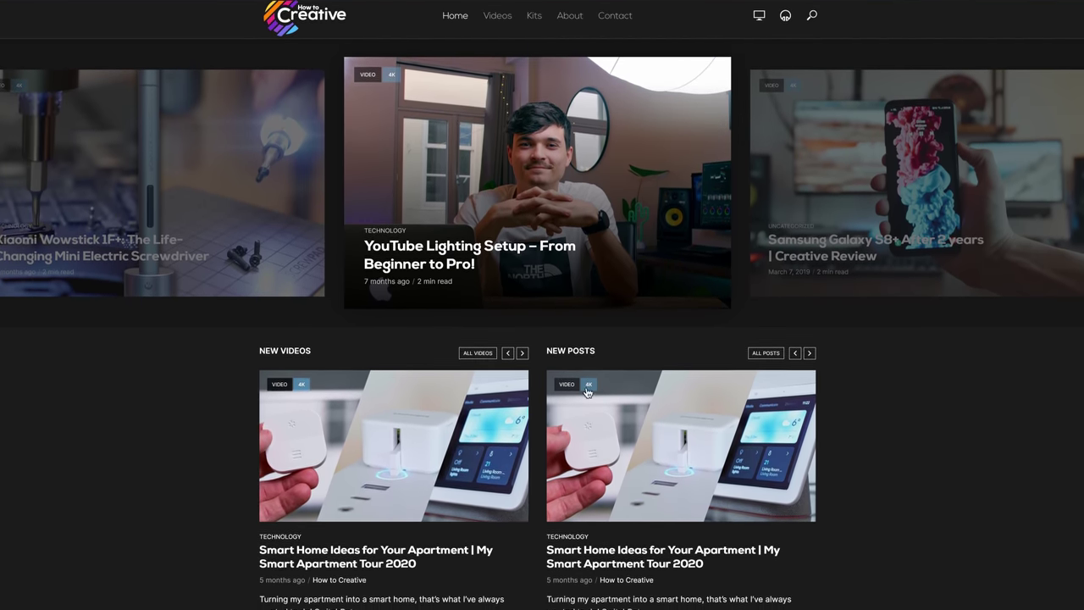
scroll(157, 479, "down", 3)
scroll(152, 470, "down", 1)
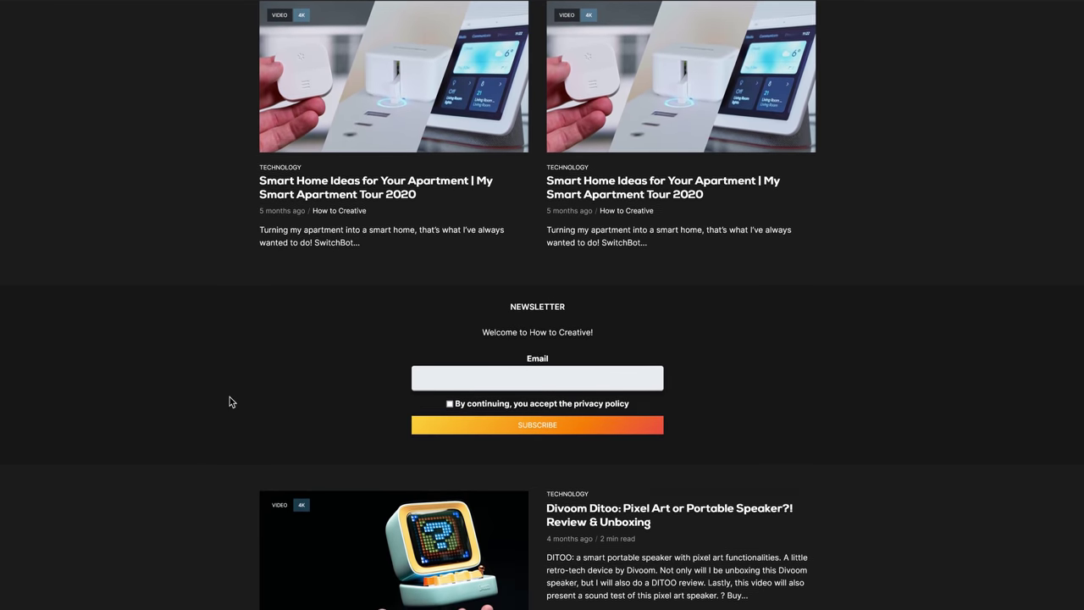
scroll(229, 398, "down", 4)
scroll(125, 410, "down", 3)
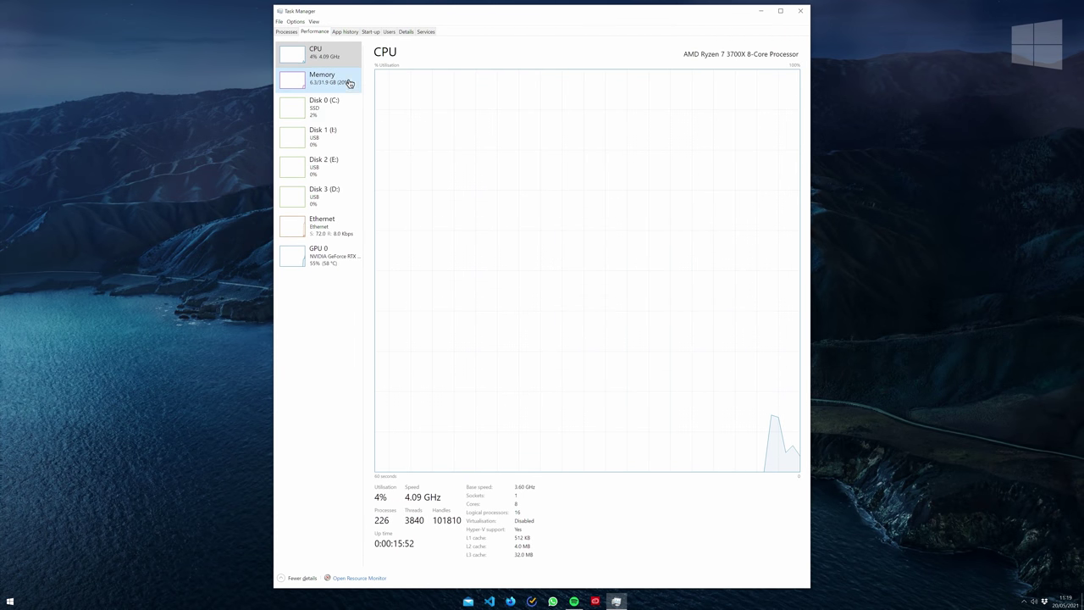
left_click(348, 82)
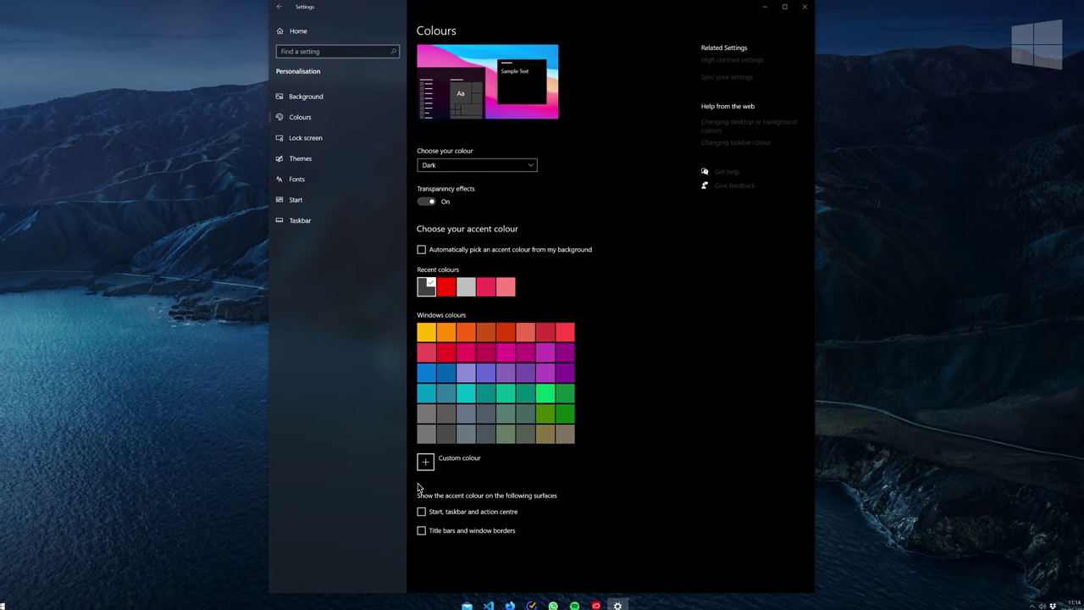
Step: Open the custom accent colour picker and drag the value slider fully left to black
left_click(425, 462)
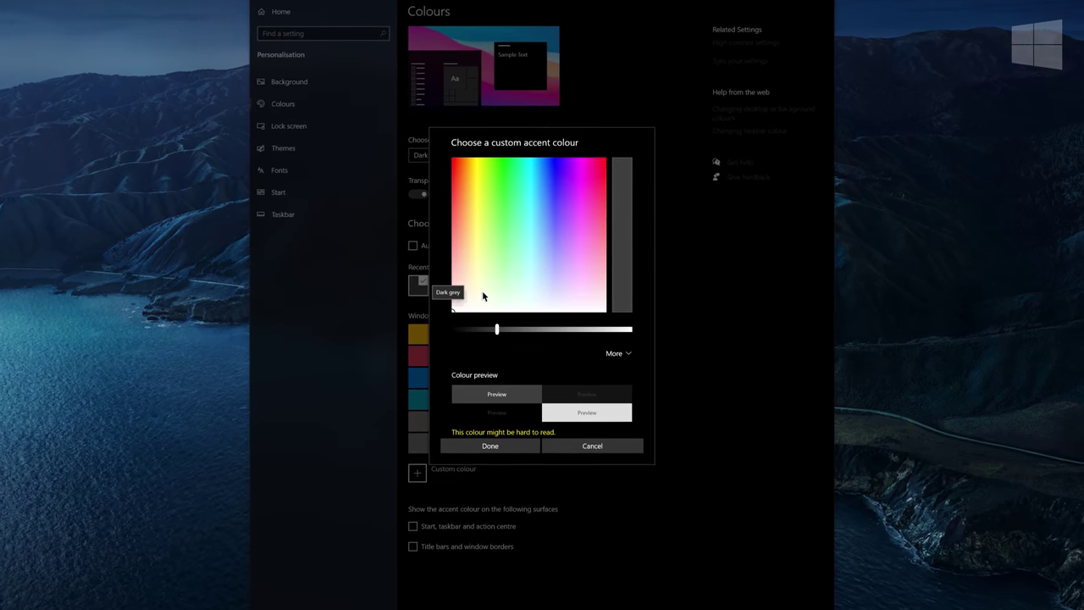
left_click_drag(497, 330, 446, 332)
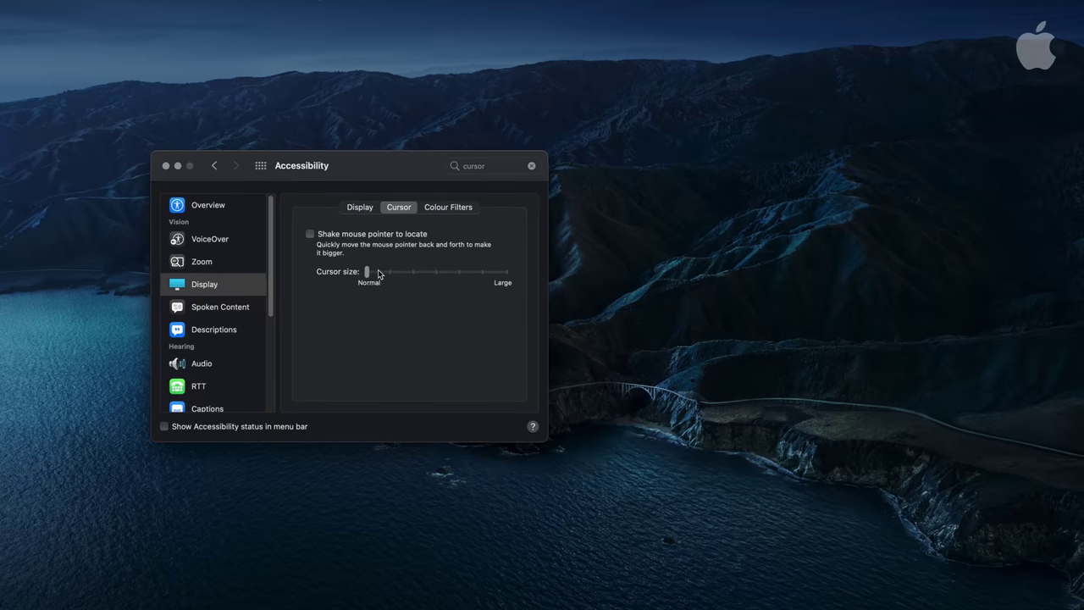
Step: Shrink the Accessibility cursor size slider from its larger setting back to Normal
mouse_move(408, 270)
left_mouse_down()
mouse_move(429, 279)
mouse_move(401, 271)
left_mouse_up()
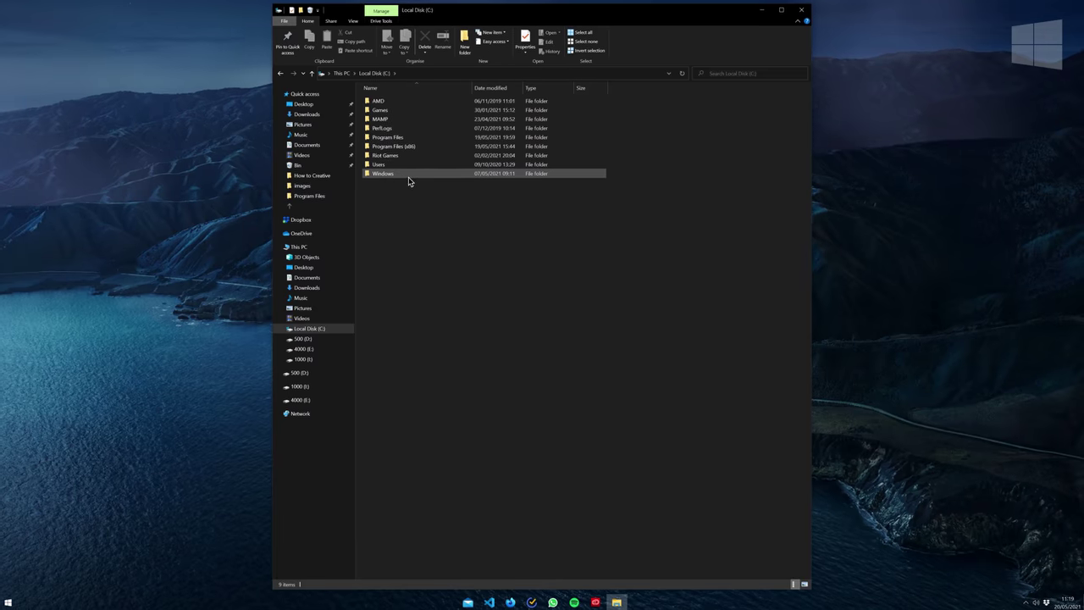
Step: Open C:\Windows\Cursors\MacOS Cursor and box-select all its cursor files
double_click(410, 179)
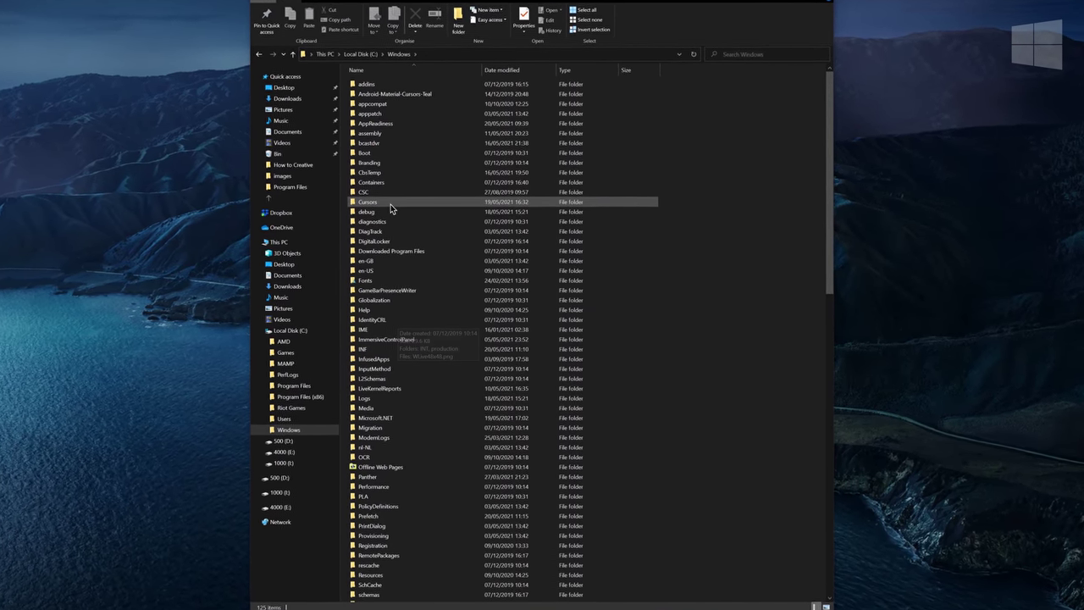
double_click(391, 204)
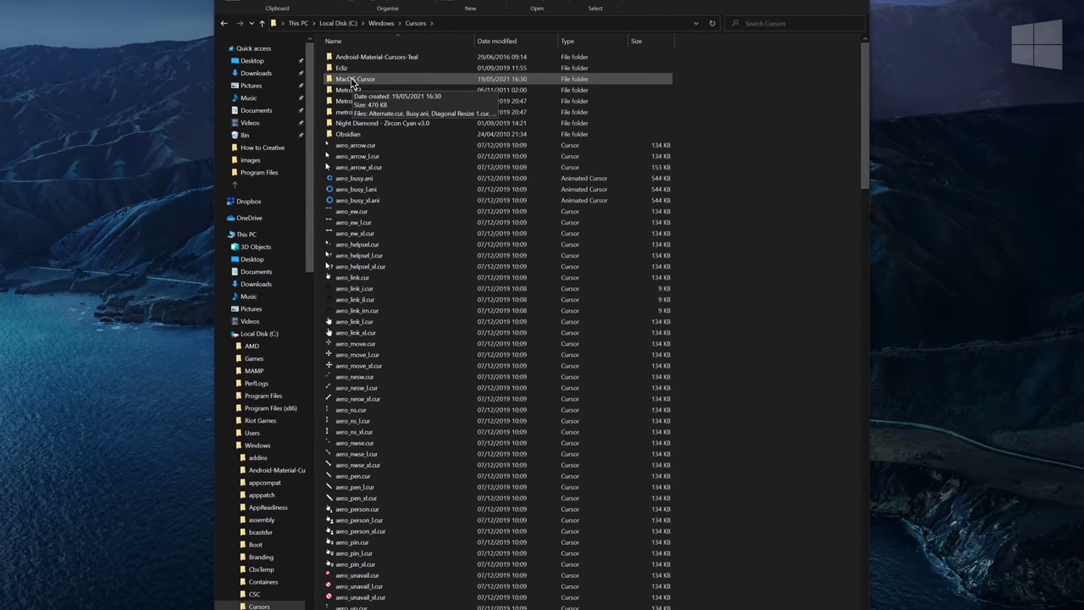
double_click(352, 79)
left_click_drag(423, 305, 402, 115)
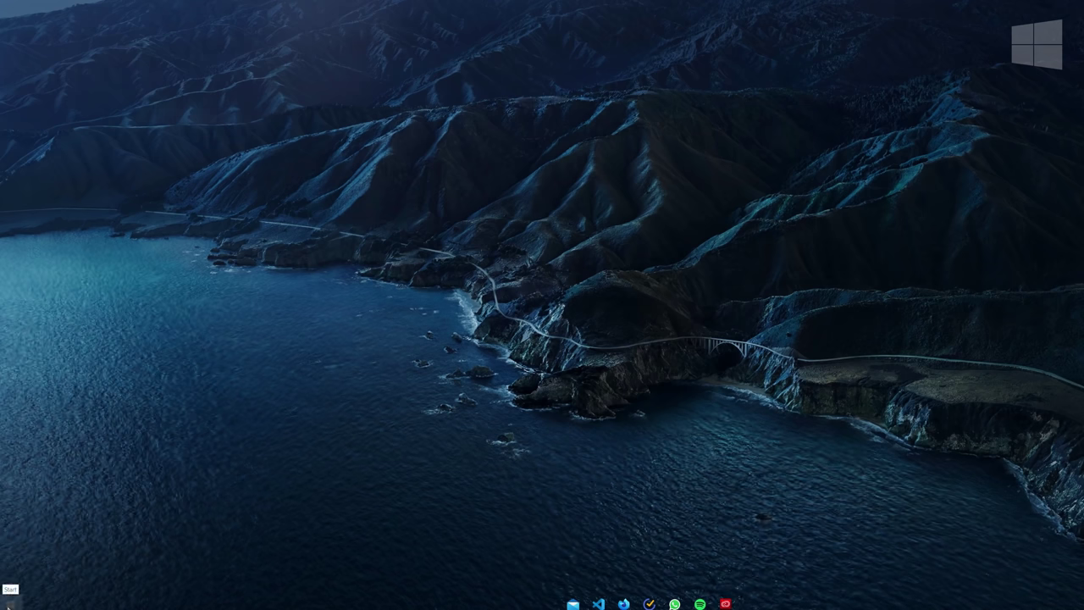
Step: Reach the Pointers tab of Mouse Properties via Settings > Devices > Mouse
right_click(10, 602)
left_click(40, 521)
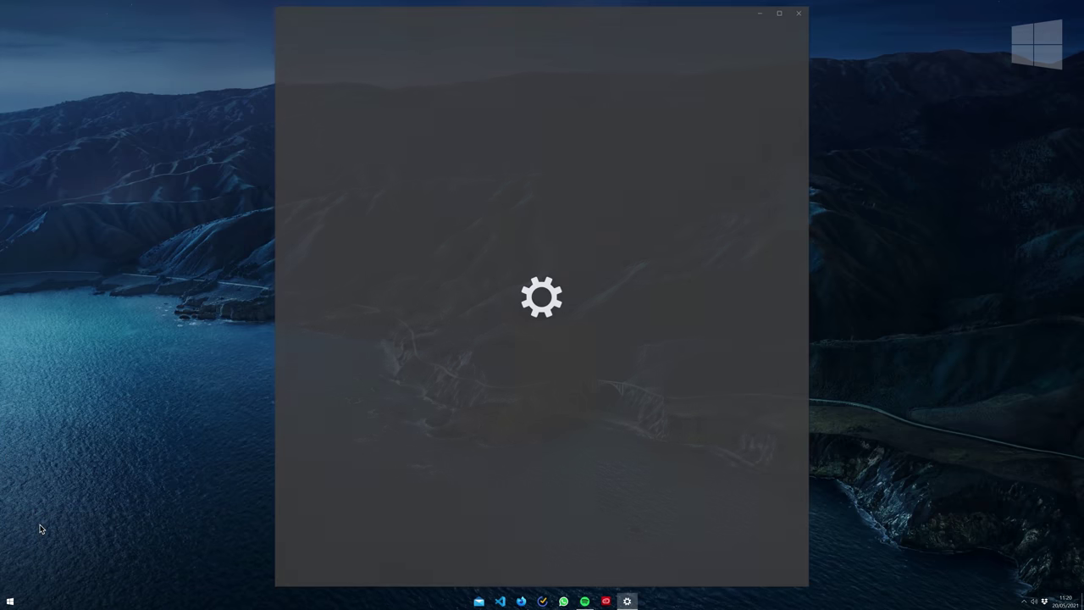
left_click(491, 119)
left_click(312, 149)
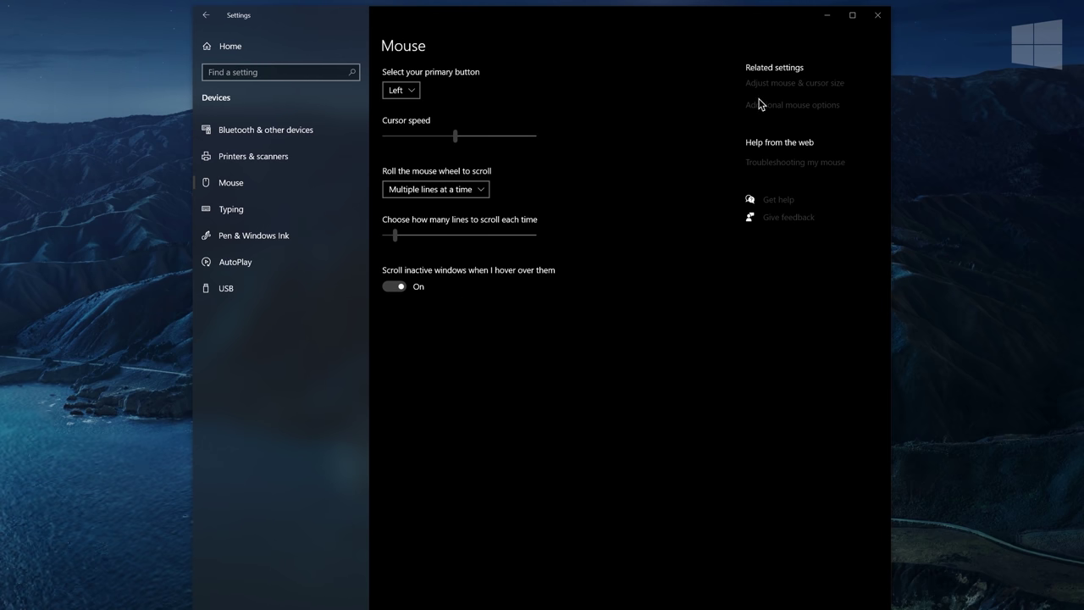
left_click(813, 106)
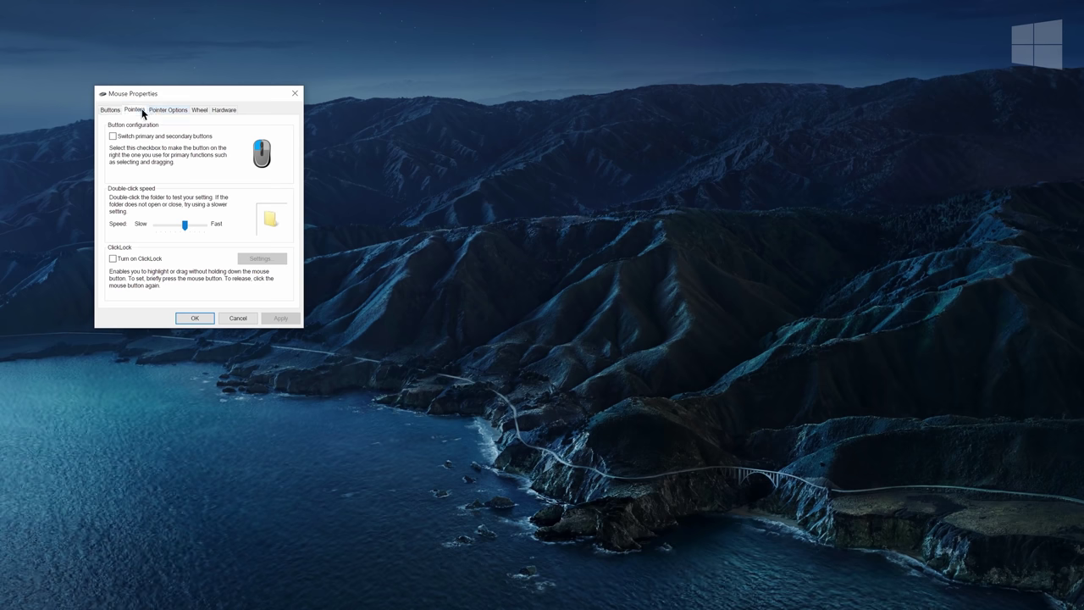
left_click(141, 109)
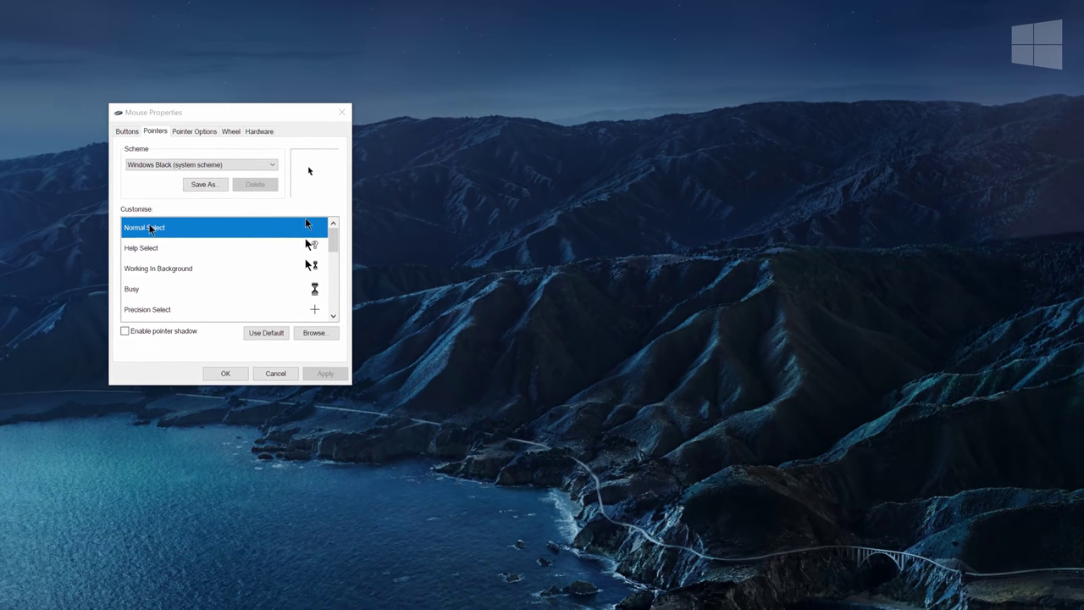
Step: Load MacOS Normal.cur for Normal Select, apply, and save the scheme as 'MacOS Cursor'
left_click(307, 326)
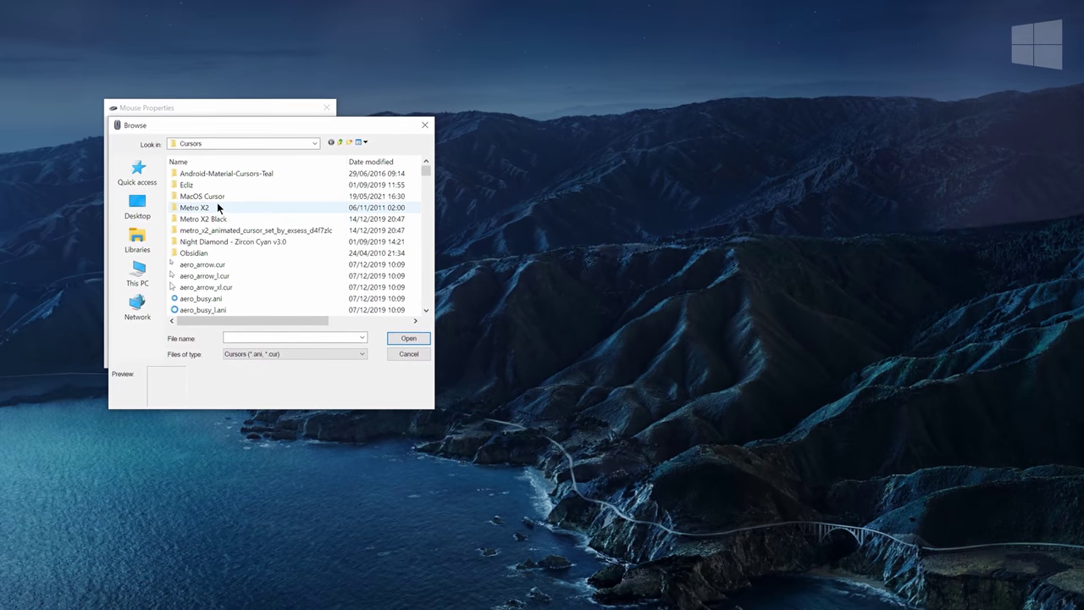
double_click(211, 195)
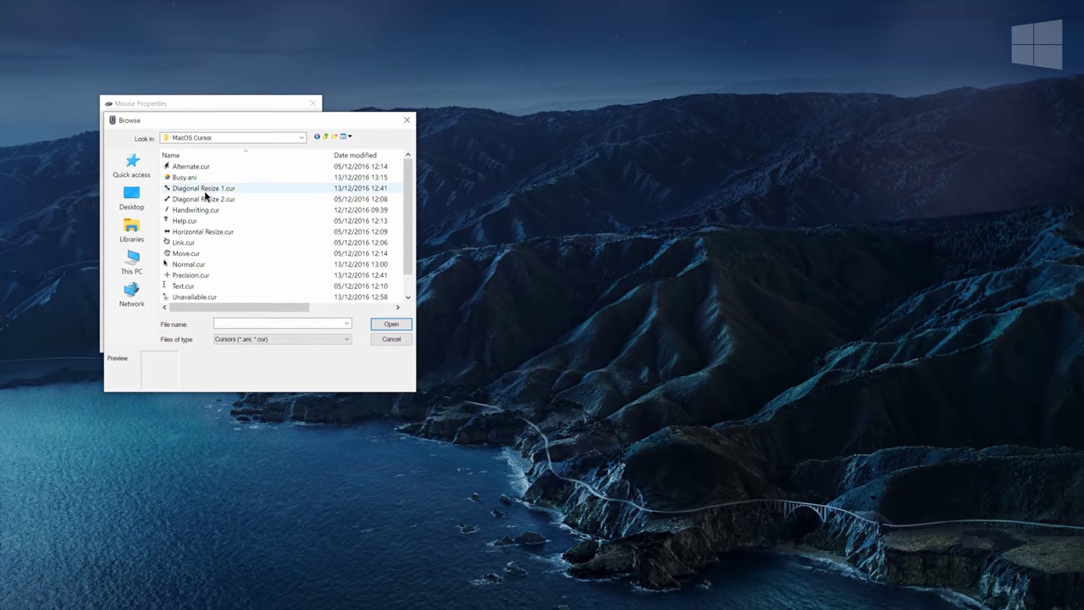
left_click(205, 258)
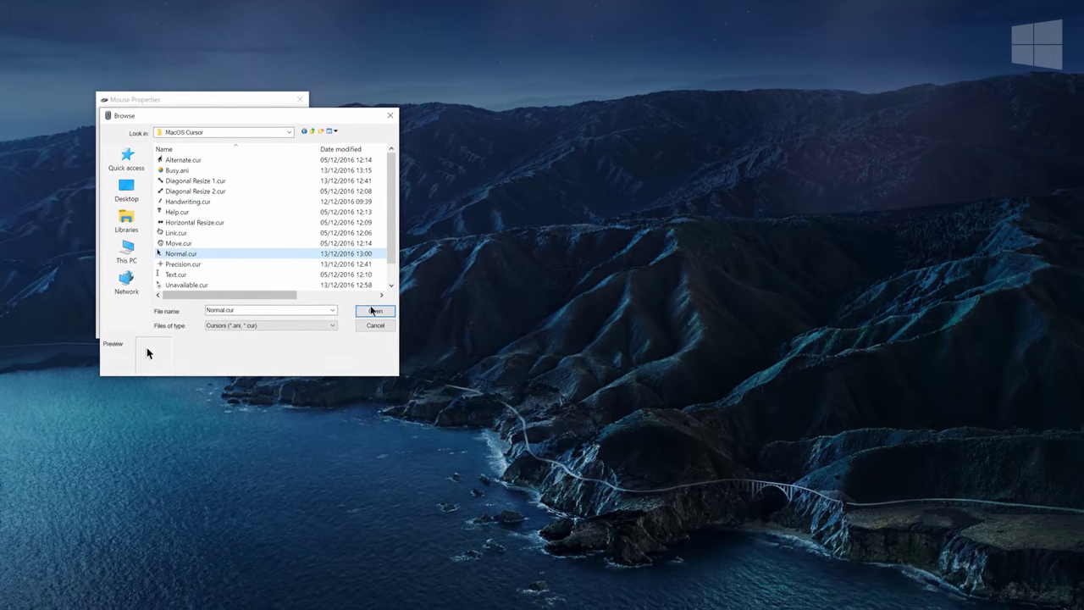
left_click(383, 316)
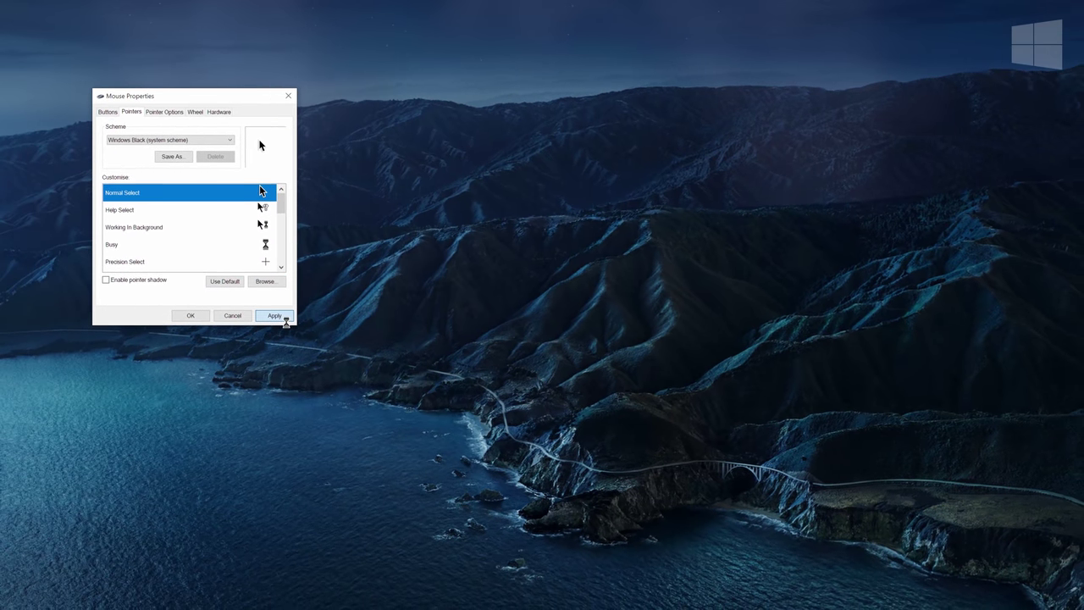
left_click(280, 321)
double_click(209, 212)
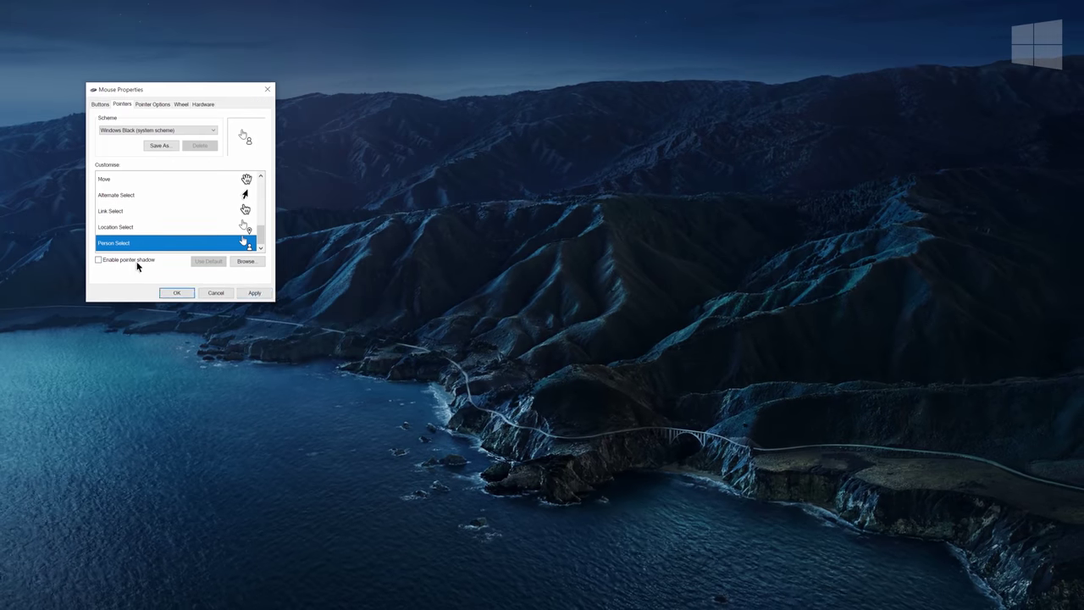
left_click(156, 143)
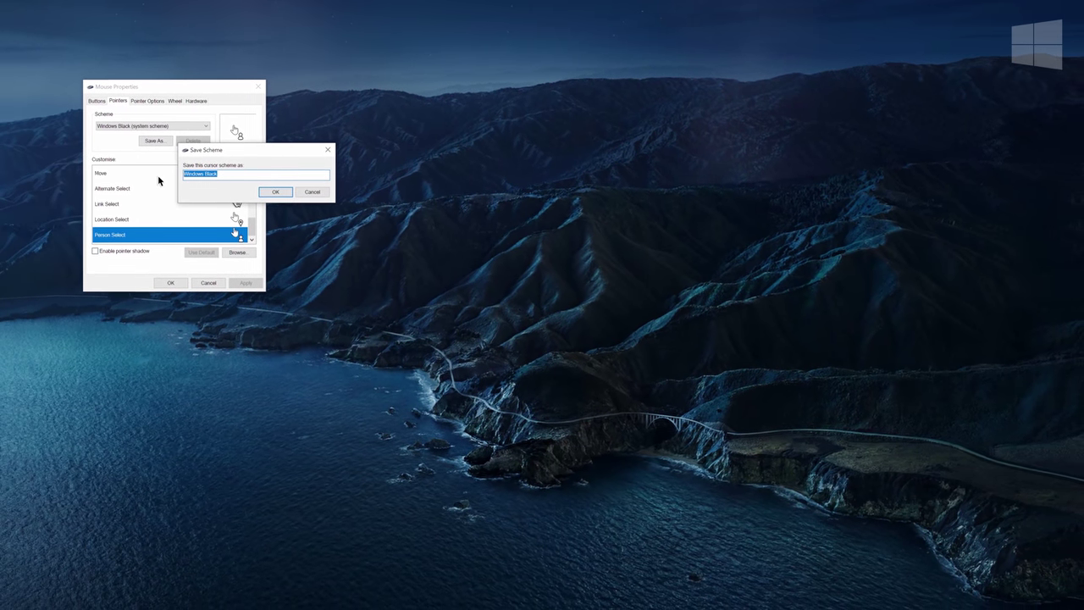
type("MacOS Curs")
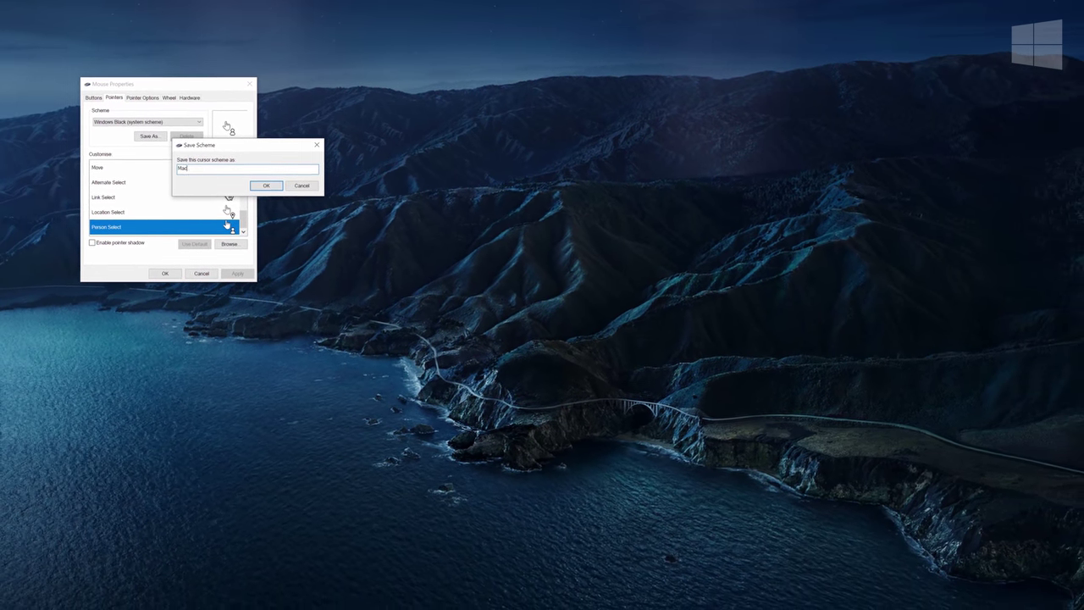
type("or")
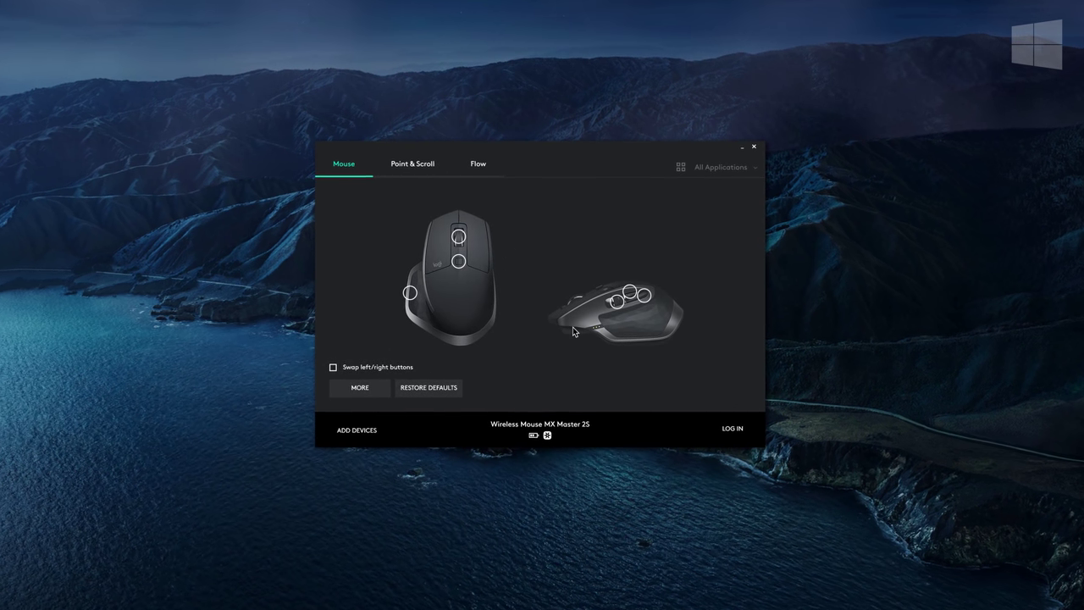
Step: Show Logitech Options' Point & Scroll tab and its scroll wheel direction choices, for Inverted
left_click(418, 166)
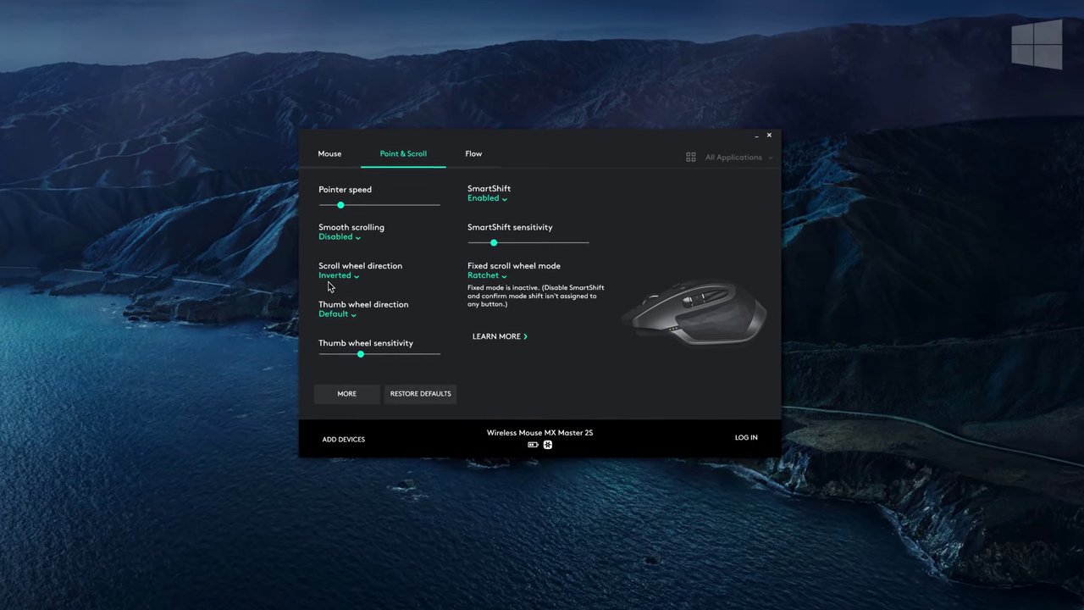
left_click(330, 273)
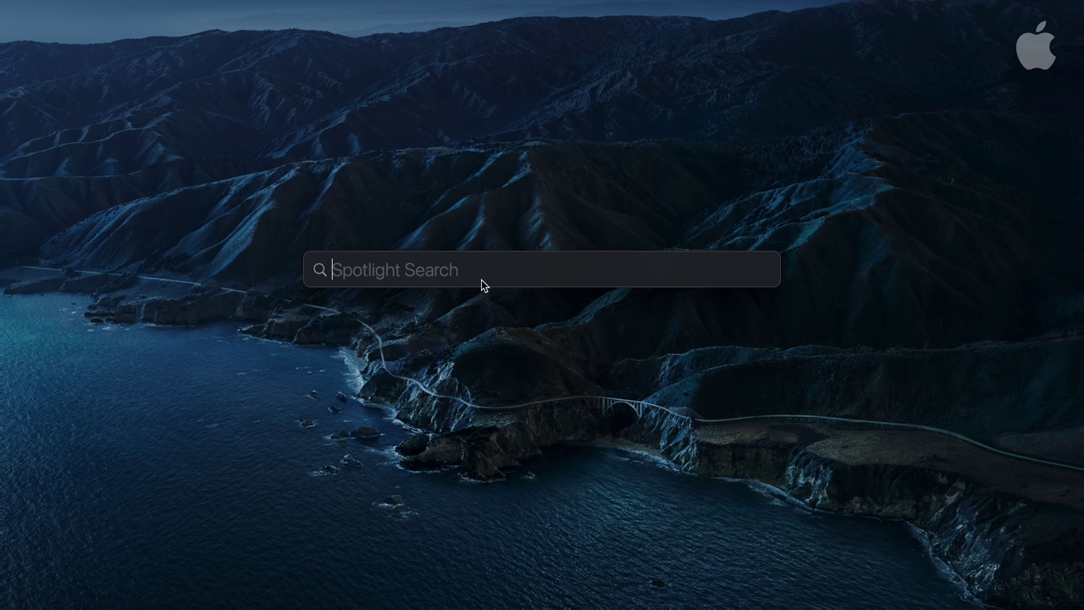
Step: Try several macOS Spotlight searches such as 'this' and spotify, clearing each with Escape
type("this is spotlight")
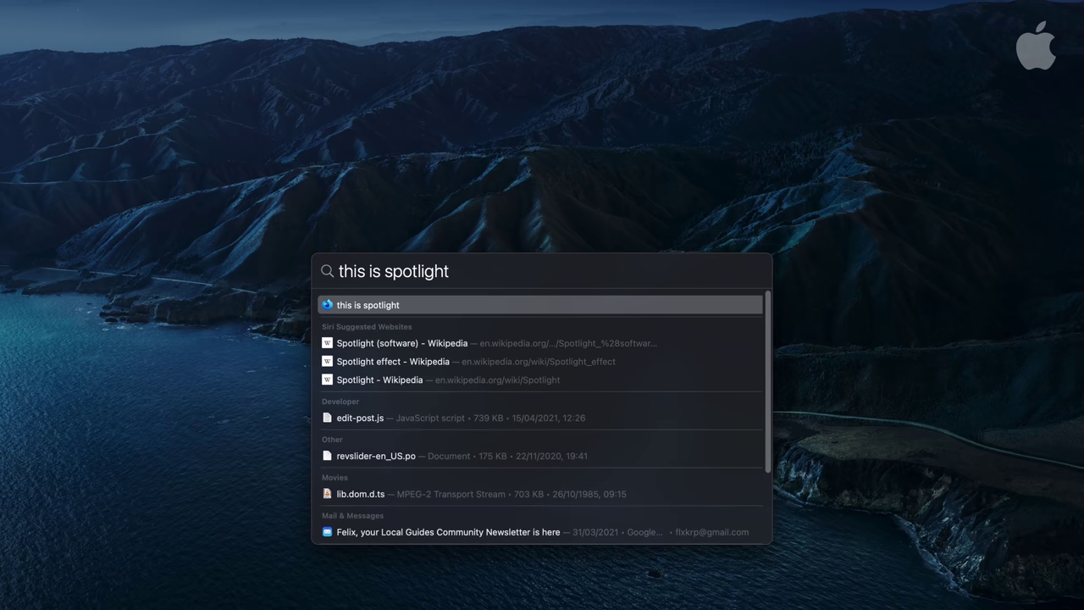
key("Escape")
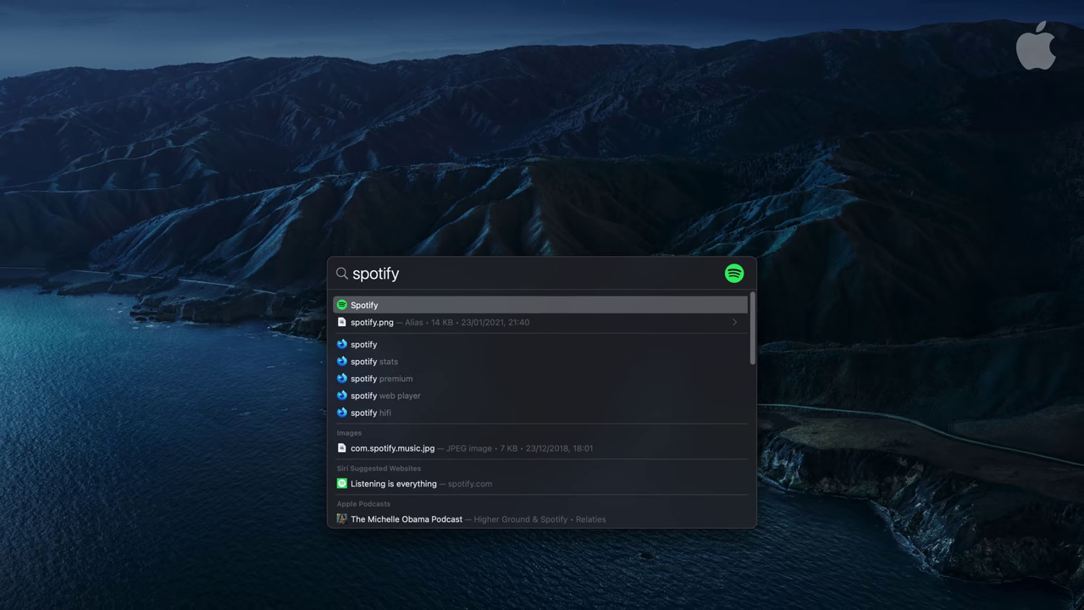
key("Escape")
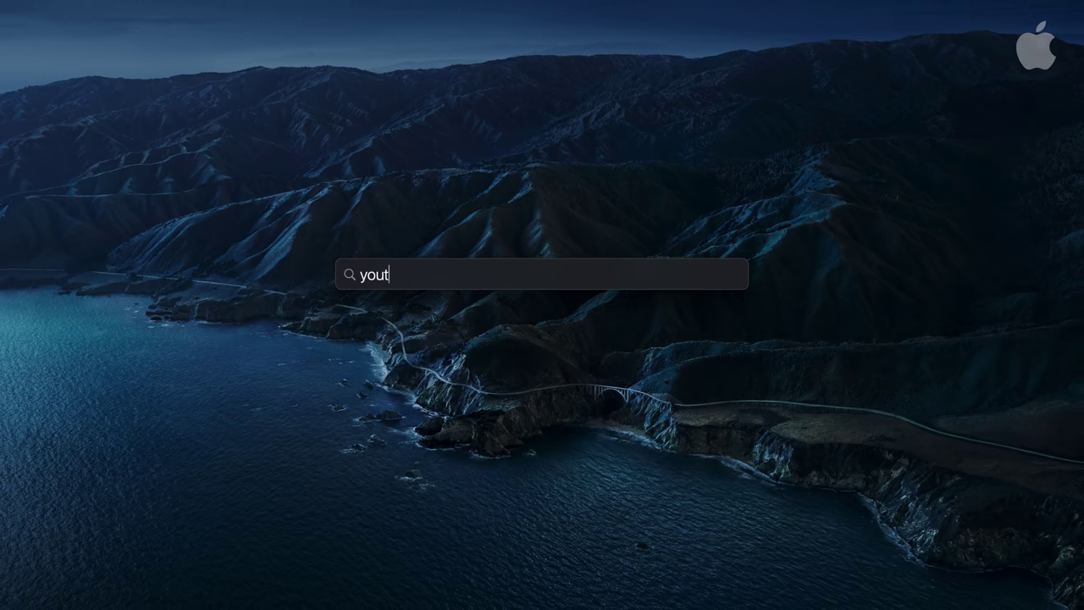
key("Escape")
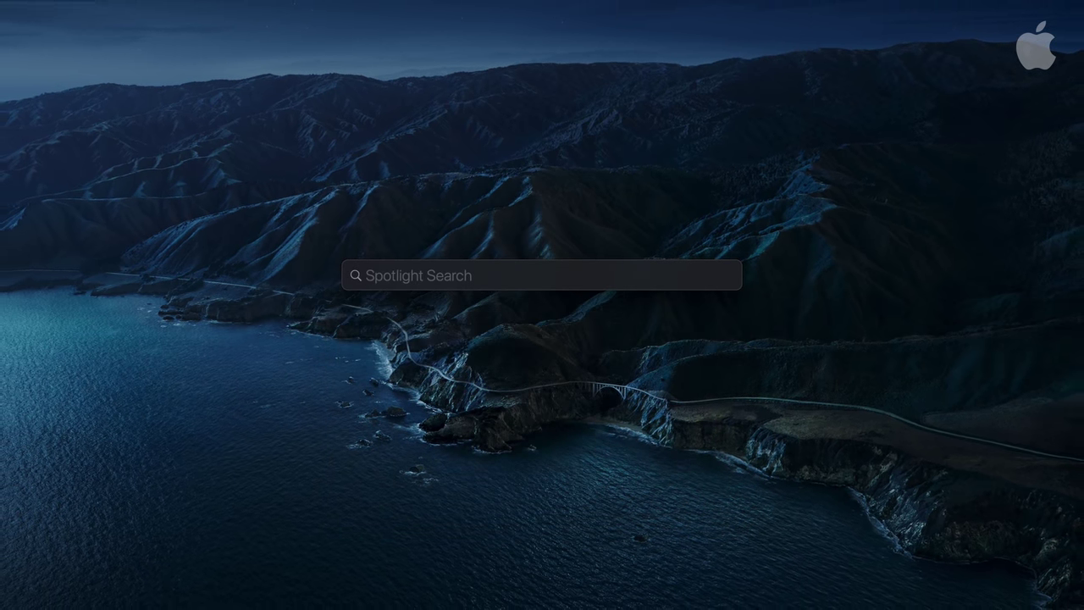
key("Escape")
key("Escape")
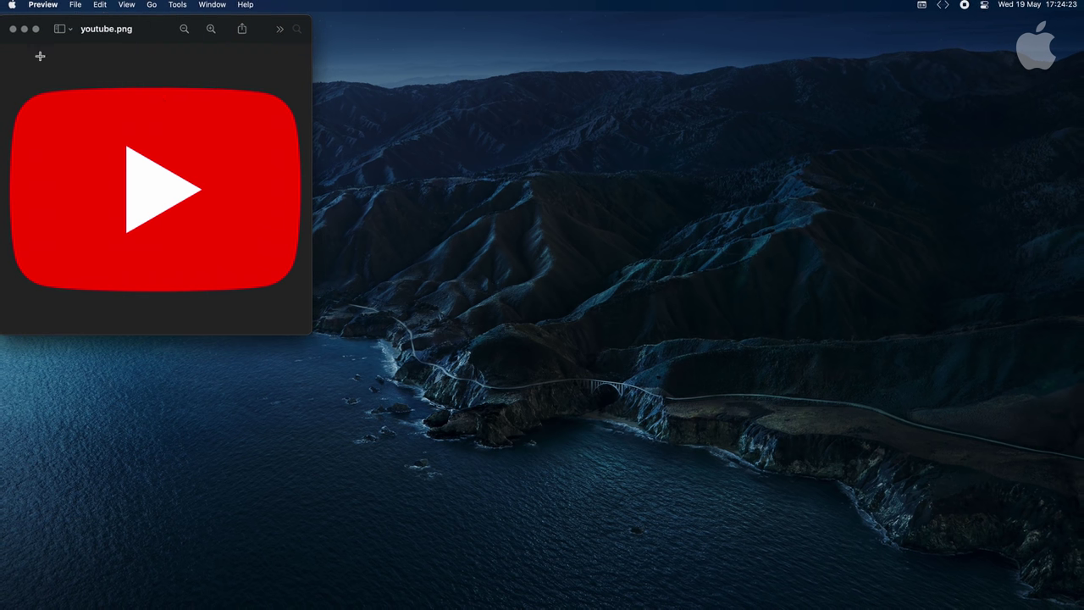
Step: In PowerToys Run, search 'spotif' and 'this is amazing!', then clear and type 'sp'
key("super+space")
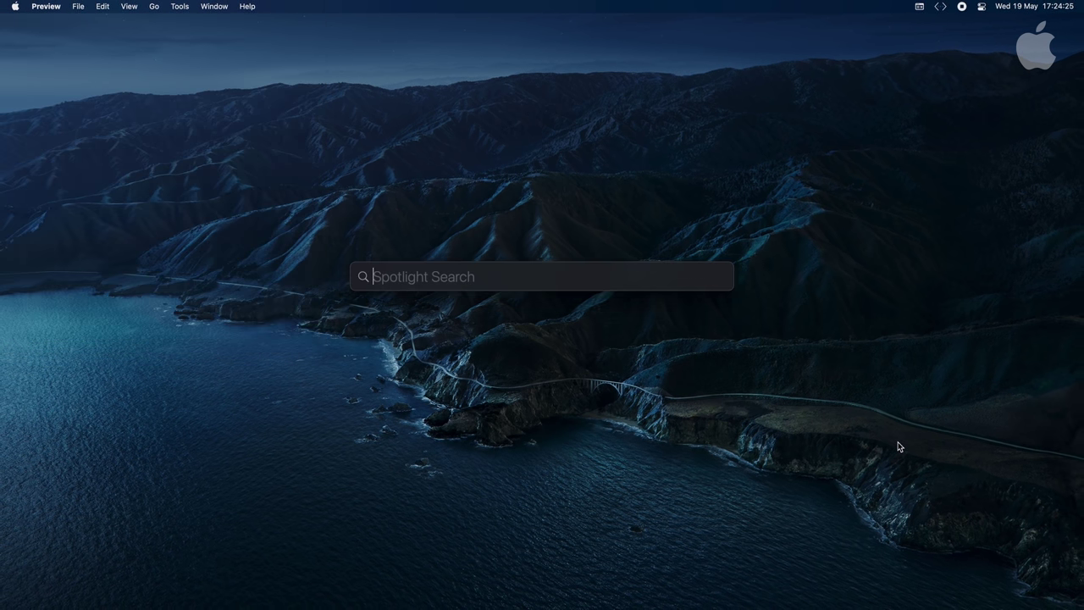
type("spotif")
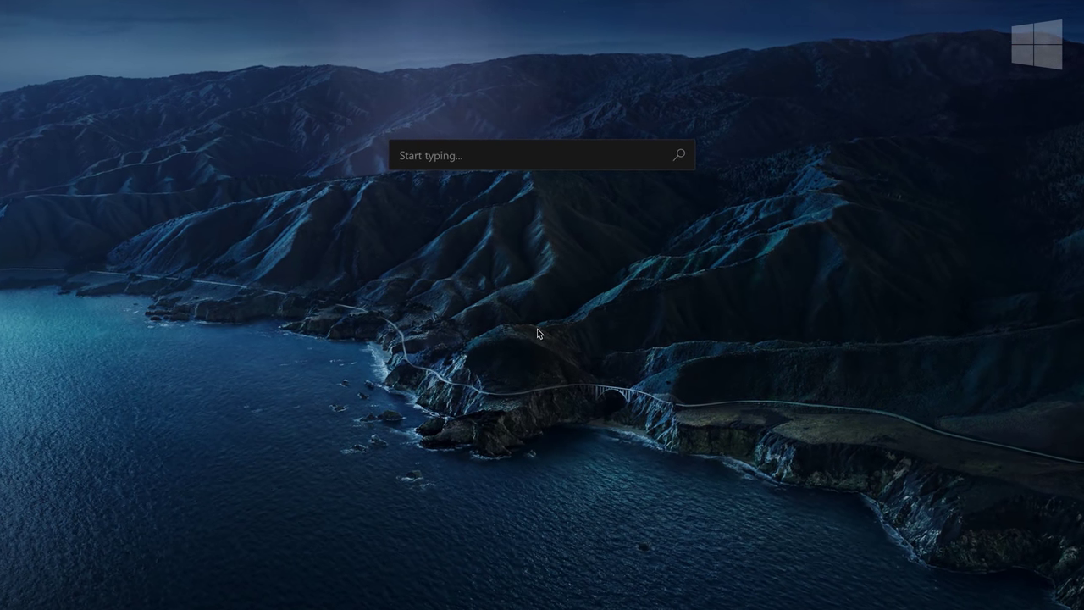
type("this is amazing!")
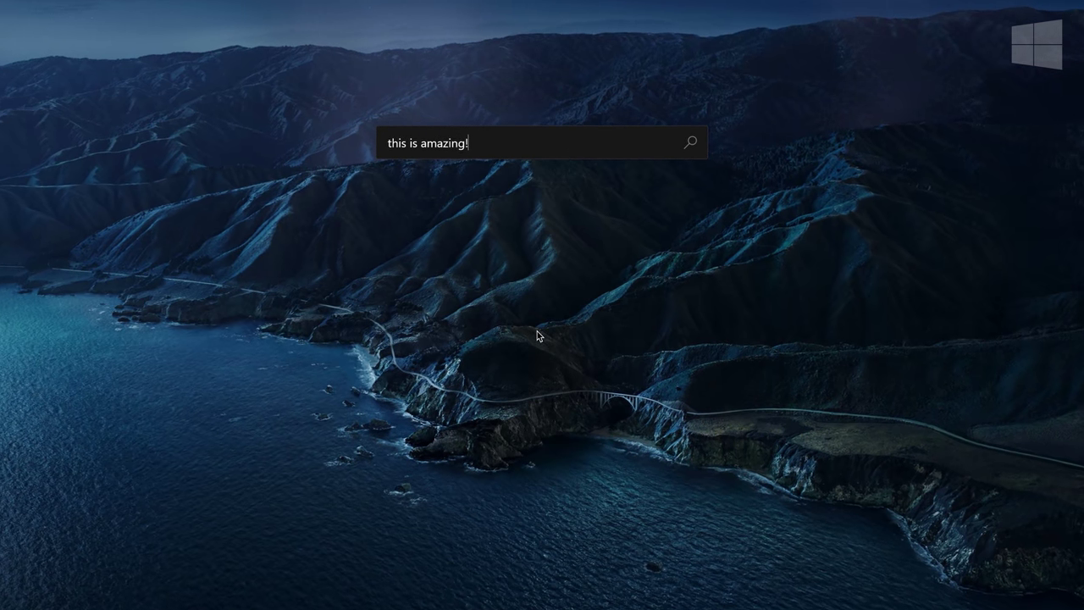
key("ctrl+a")
key("BackSpace")
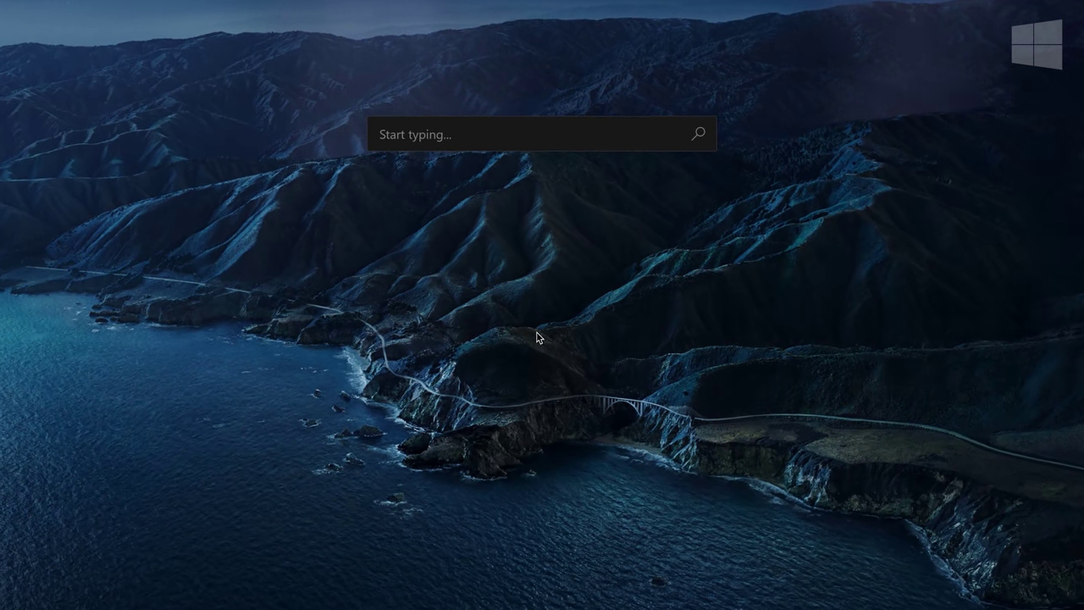
type("sp")
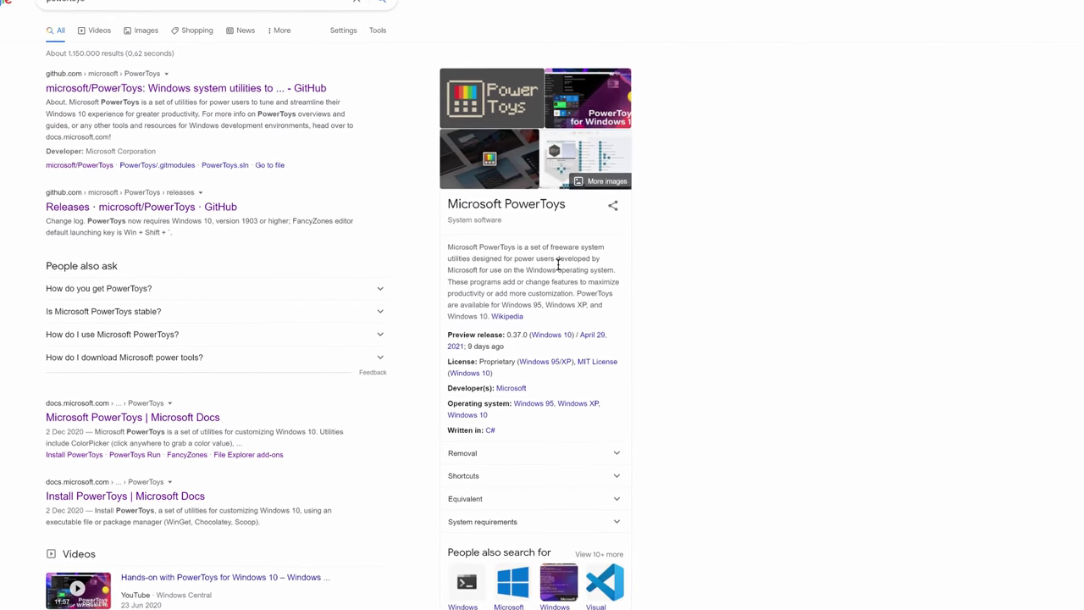
Step: Highlight 'developed by Microsoft' in the PowerToys Google search result
left_click_drag(557, 266, 485, 275)
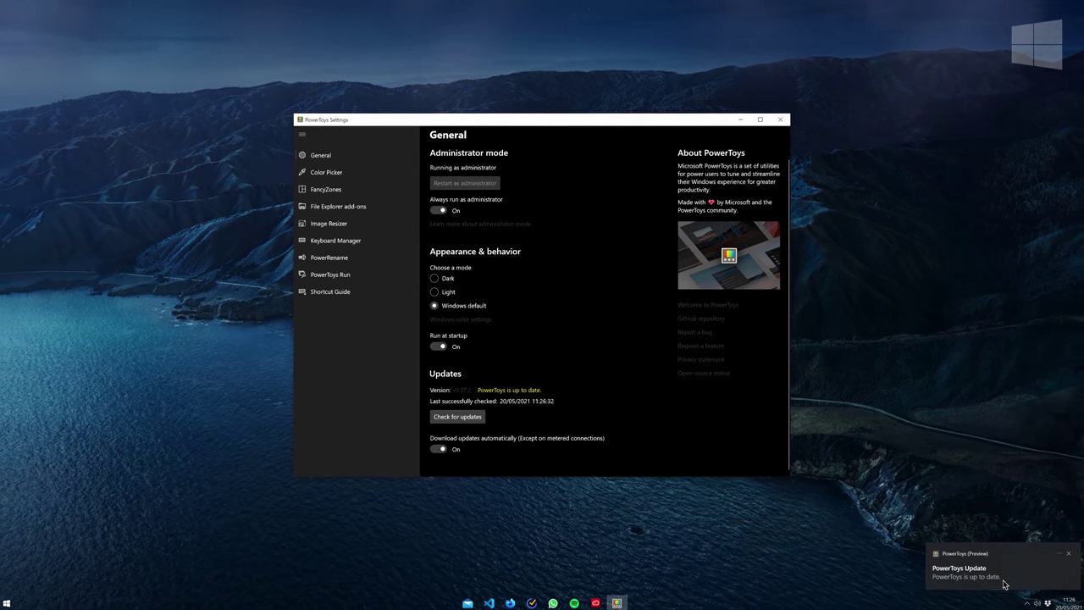
Step: Enlarge Color Picker's aperture, view picked history and red's values, then go to FancyZones
left_click(327, 173)
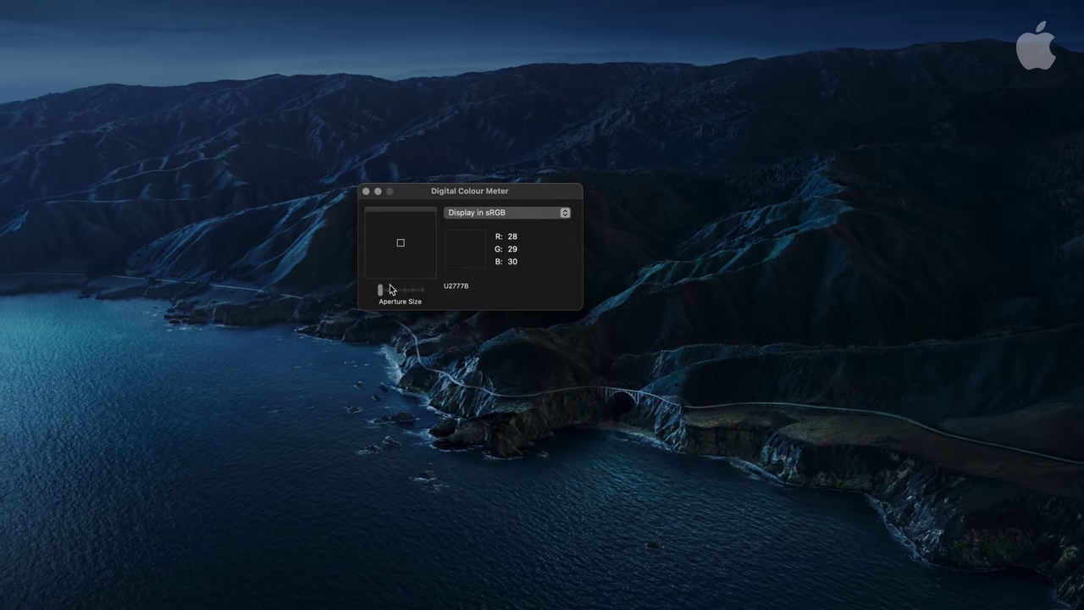
left_click_drag(380, 296, 421, 296)
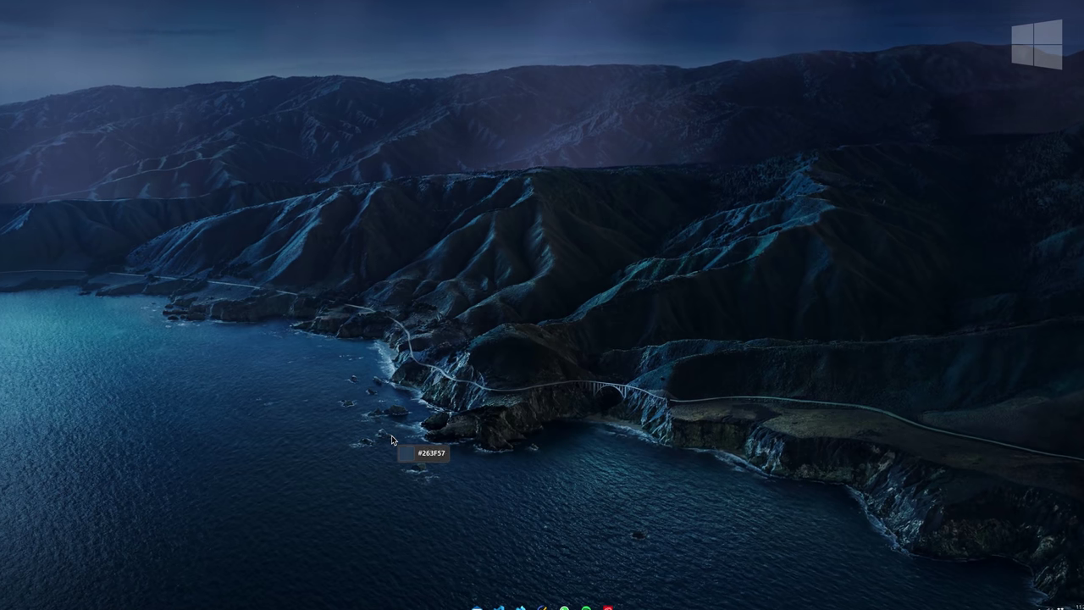
left_click(388, 437)
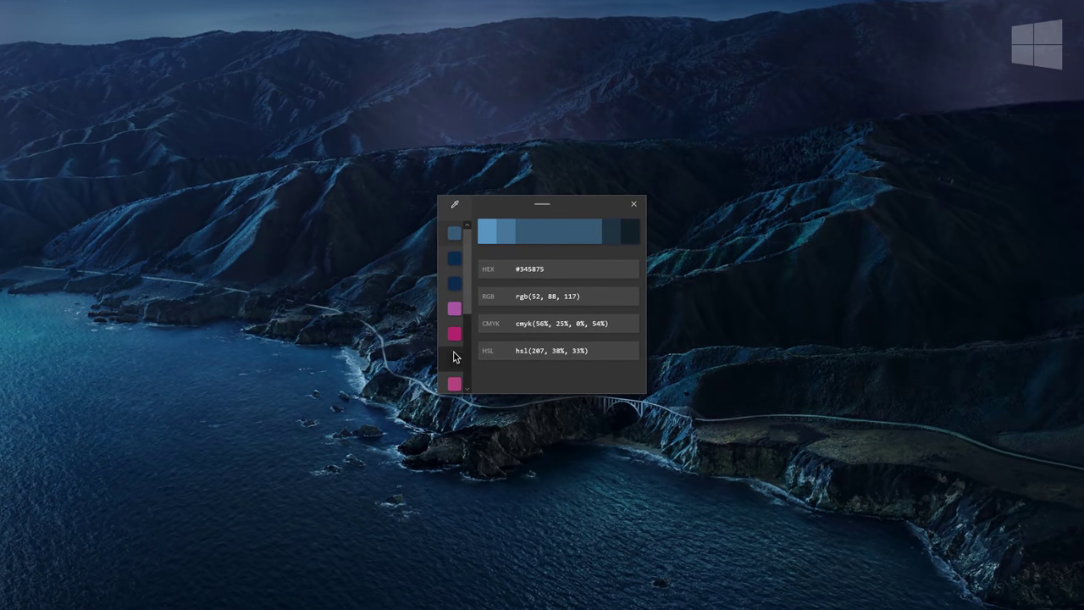
left_click(453, 286)
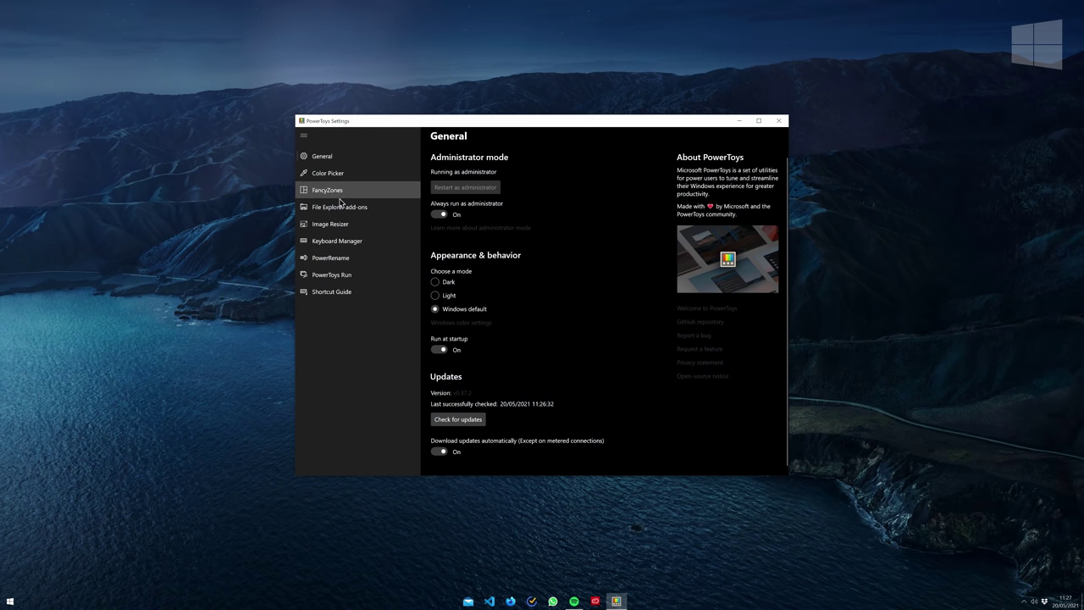
left_click(340, 197)
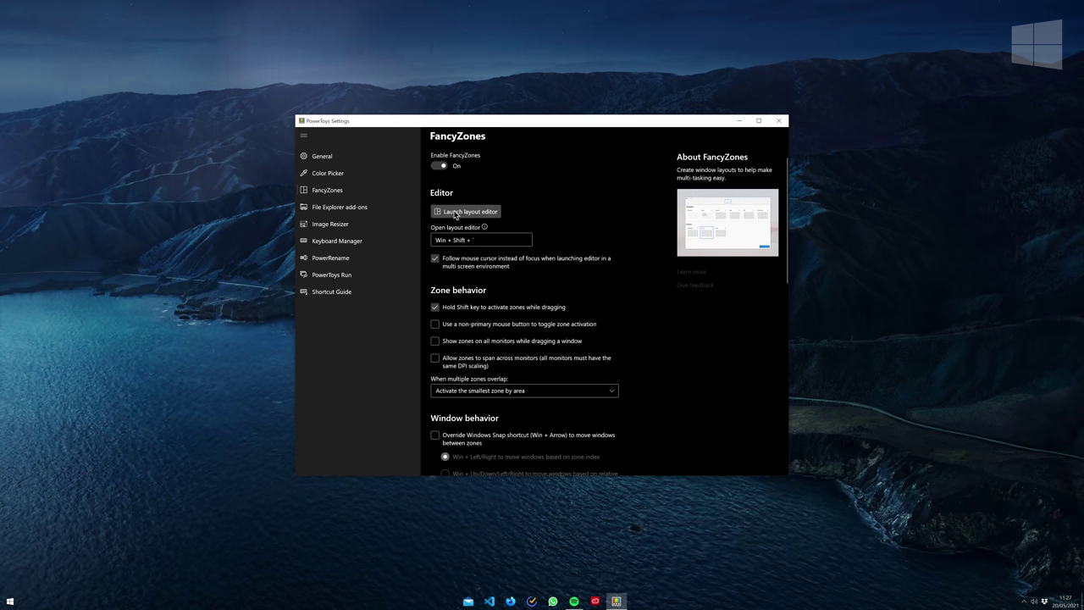
Step: Snap PowerToys Settings into the right zone, then visit File Explorer add-ons, Image Resizer, Keyboard Manager
left_click_drag(484, 123, 501, 142)
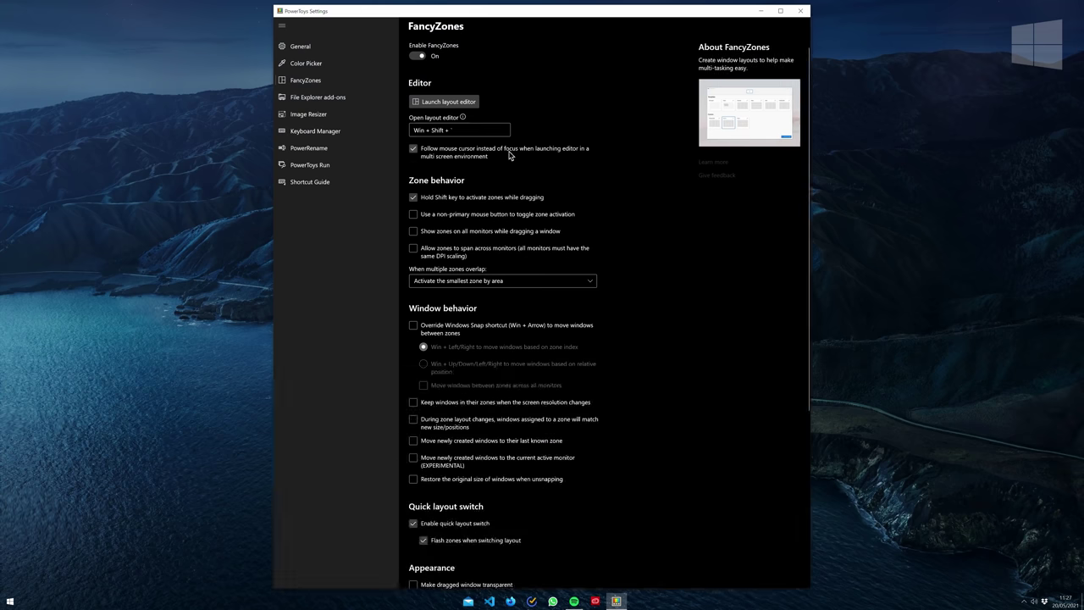
left_click_drag(471, 17, 867, 144)
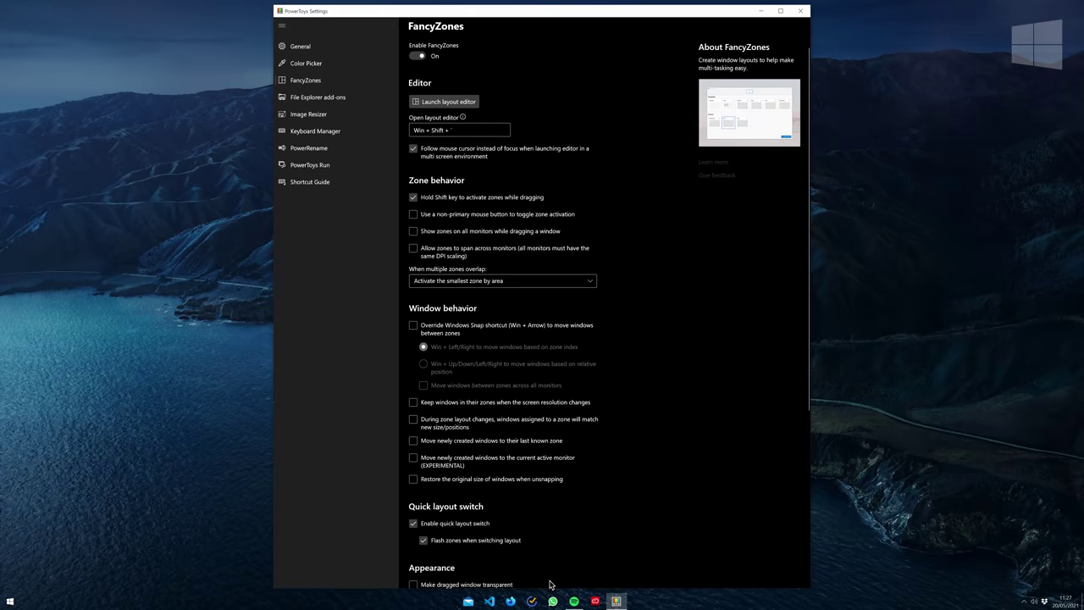
left_click(273, 180)
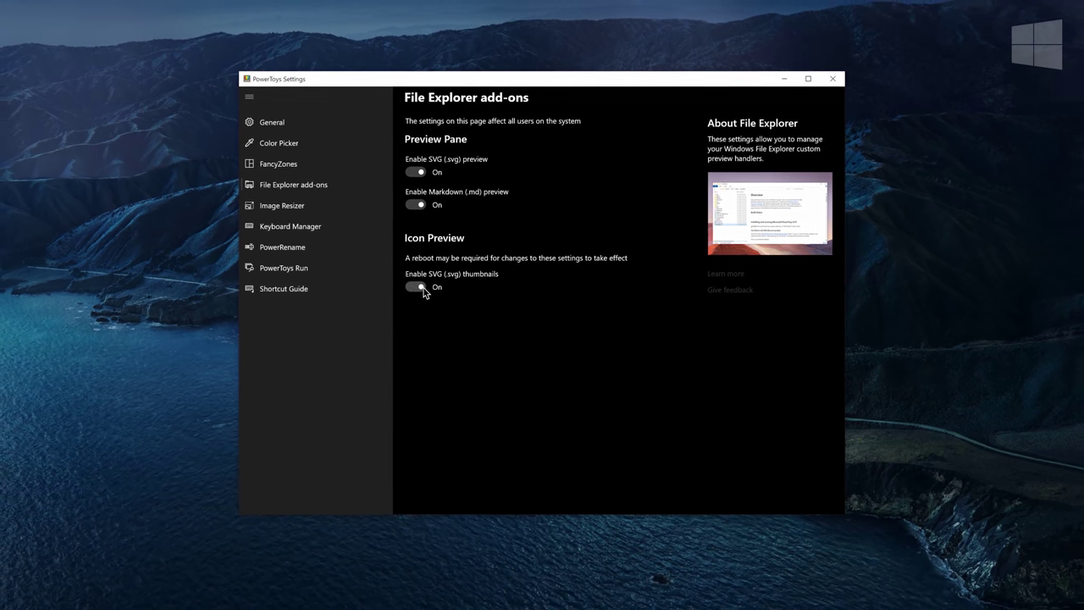
left_click(315, 206)
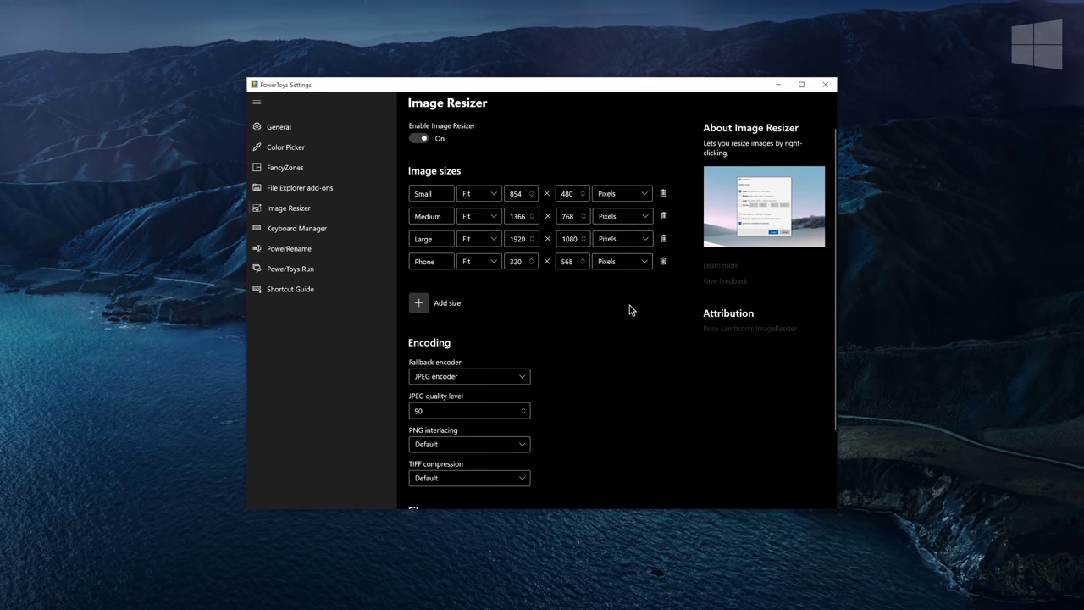
scroll(621, 352, "down", 3)
scroll(620, 353, "up", 3)
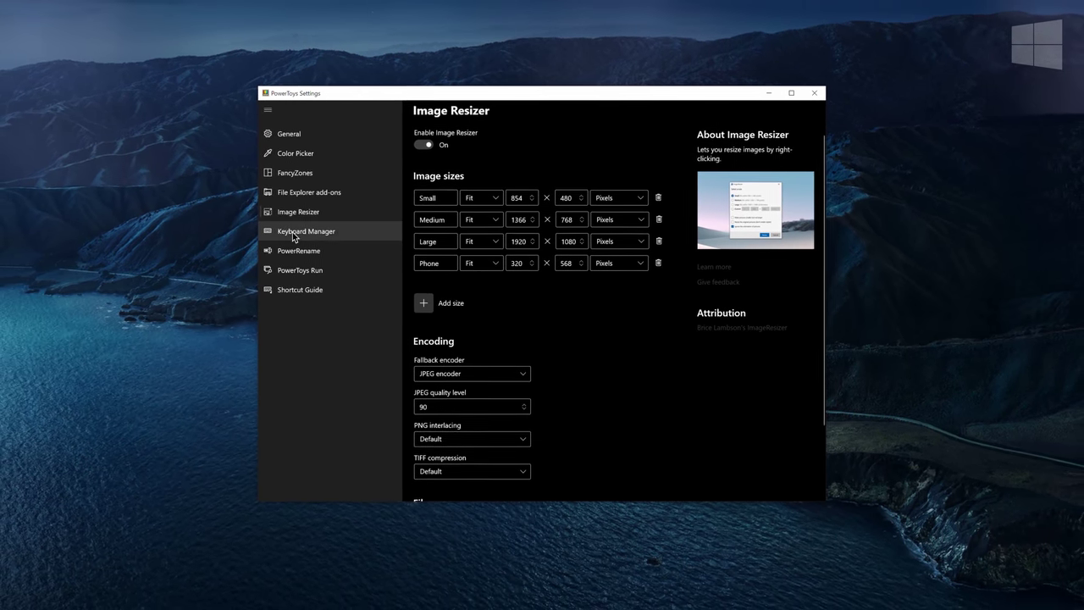
left_click(288, 232)
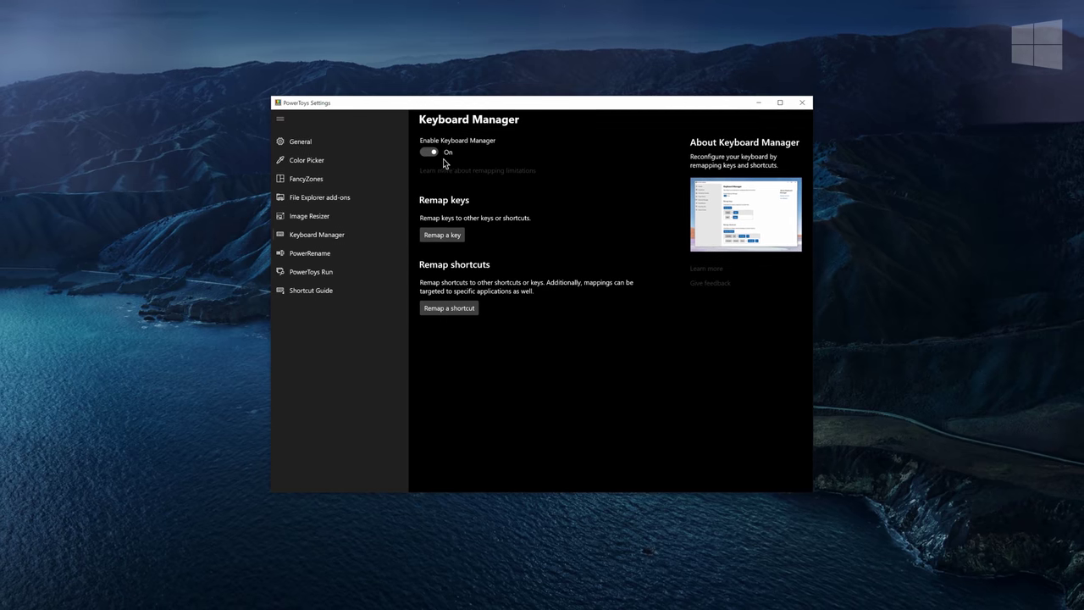
Step: Add a Keyboard Manager remapping of Alt (Left) to Ctrl (Left)
left_click(443, 235)
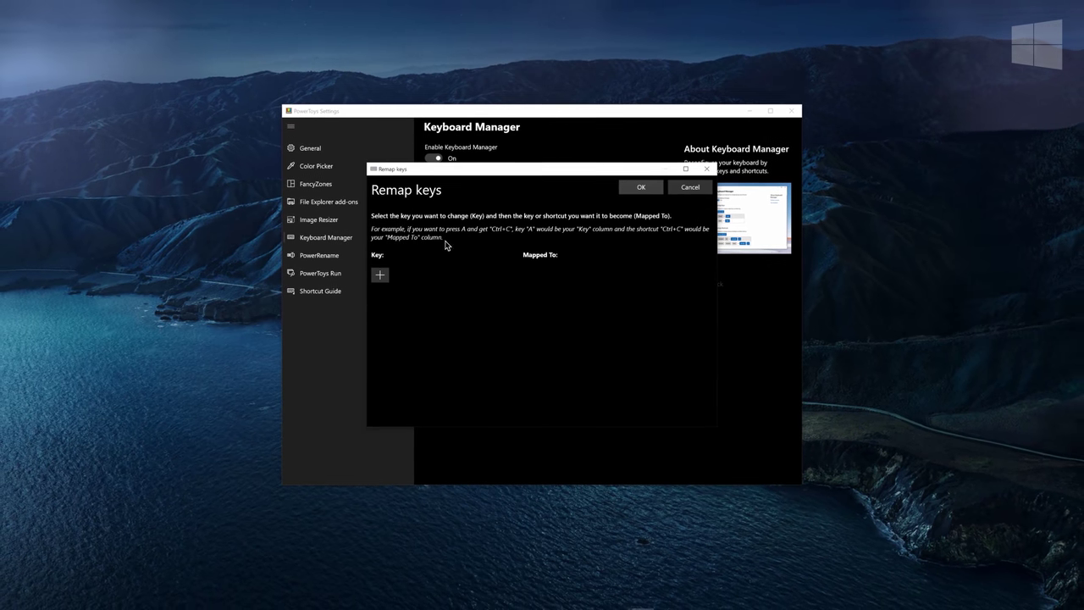
left_click(381, 275)
left_click(400, 278)
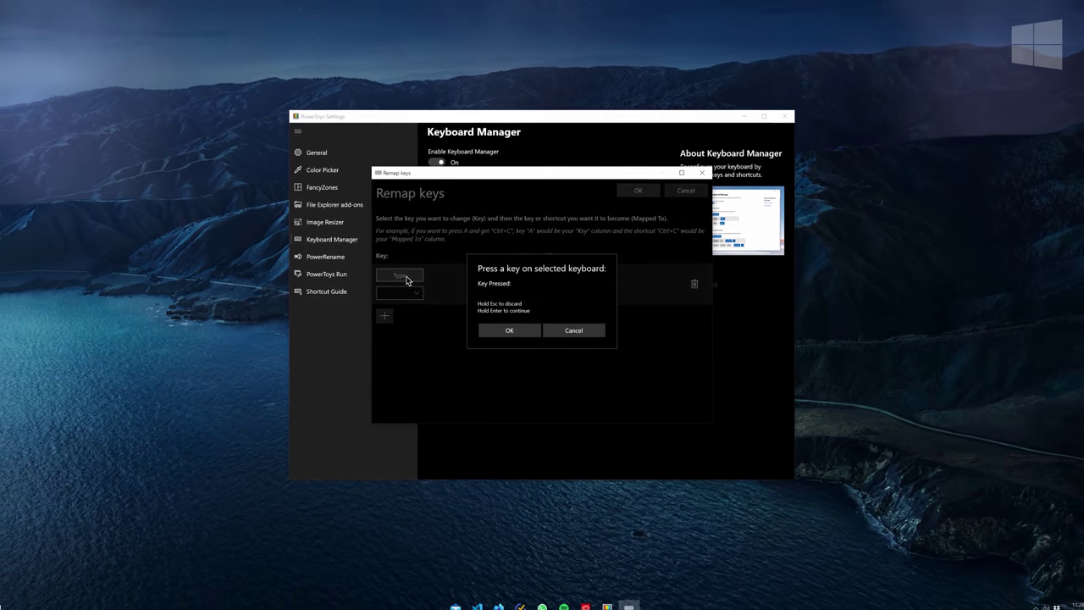
key("alt")
left_click(523, 344)
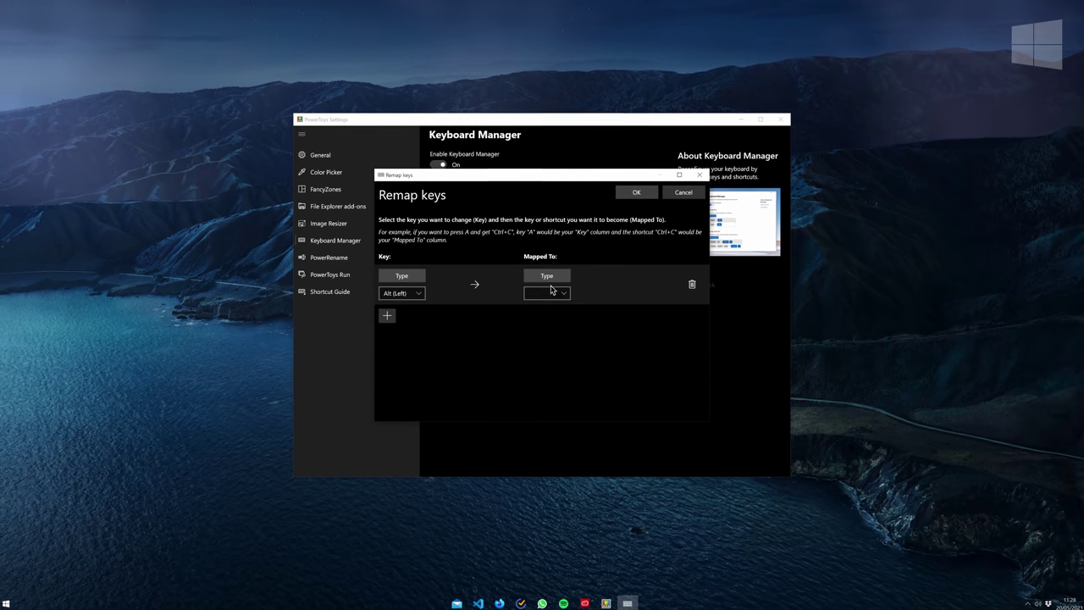
key("ctrl")
left_click(511, 337)
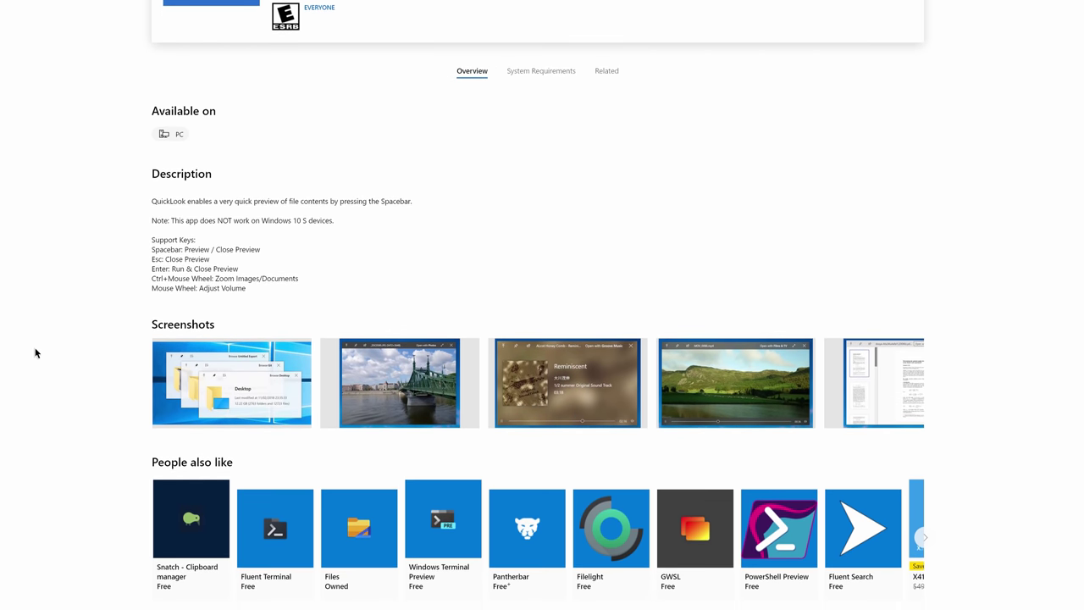
Step: Scroll the QuickLook Store listing down to its description and screenshots
scroll(34, 351, "down", 1)
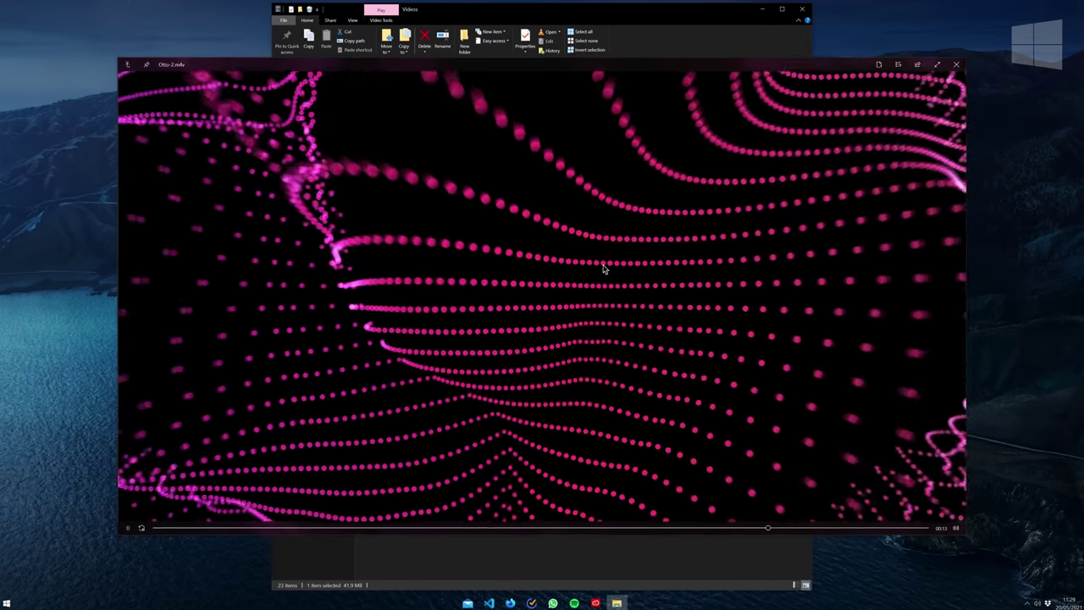
Step: Nudge the QuickLook window, close the Otto-2.m4v preview, and preview Iphone12pro-1.m4v instead
mouse_move(356, 66)
left_mouse_down()
mouse_move(339, 72)
mouse_move(355, 72)
left_mouse_up()
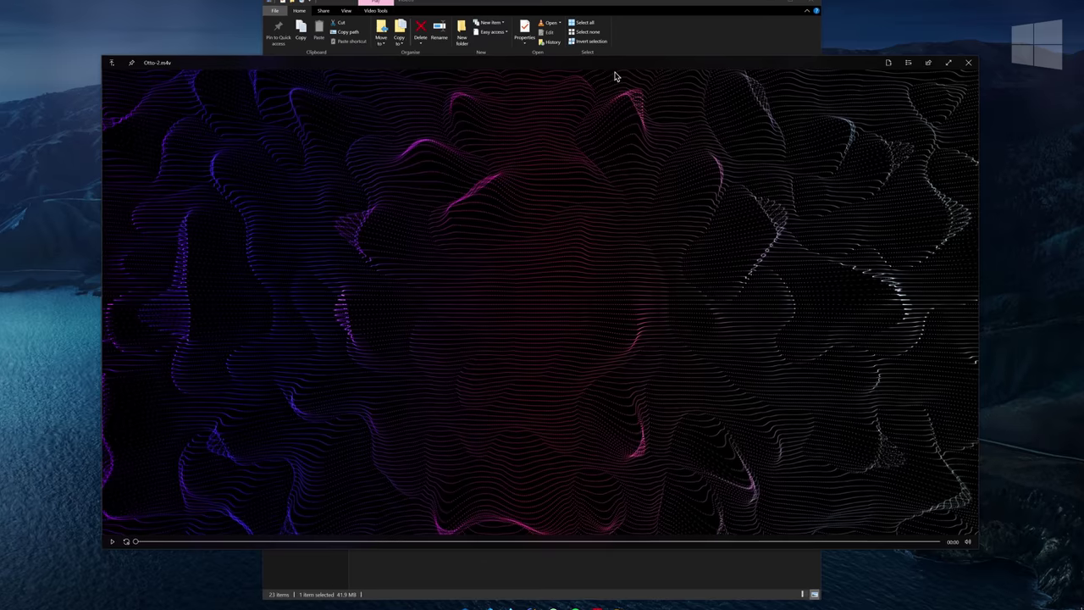
key("space")
left_click(487, 243)
key("space")
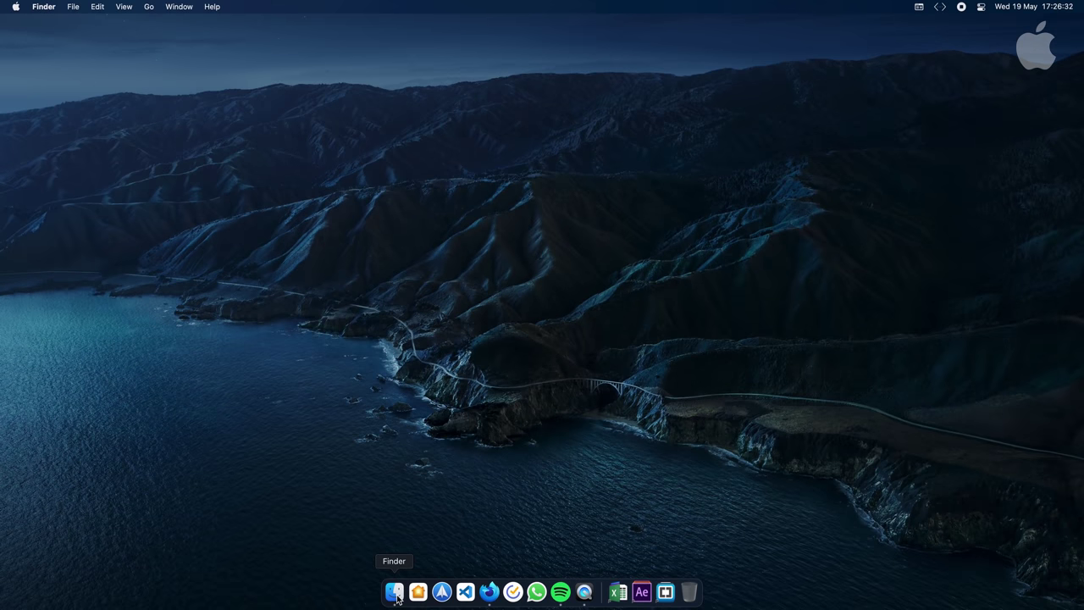
Step: Open a new Finder window showing the Pictures folder
left_click(394, 592)
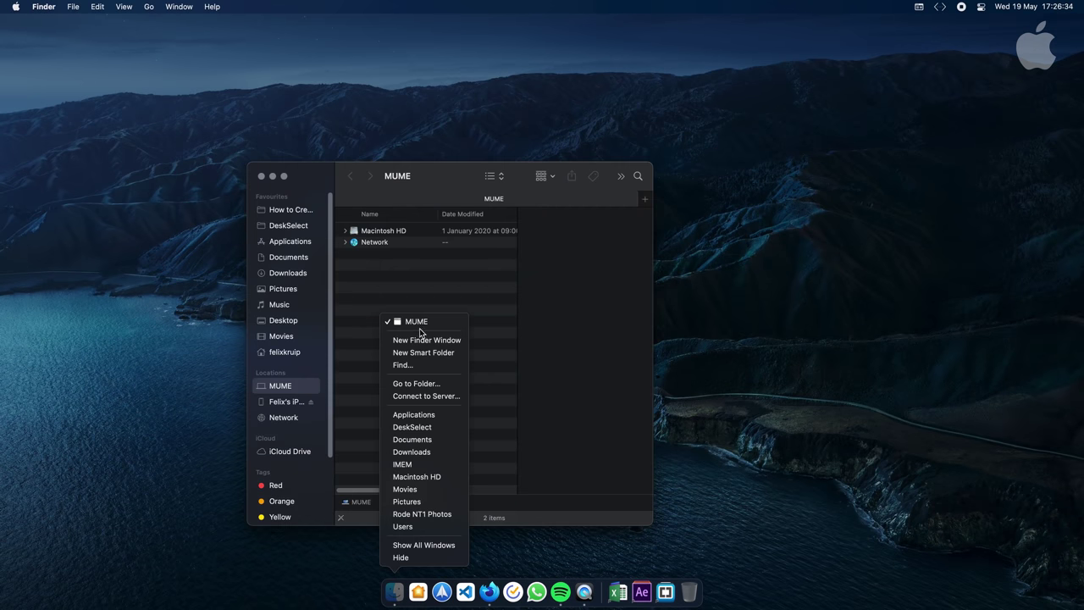
left_click(344, 294)
left_click(282, 291)
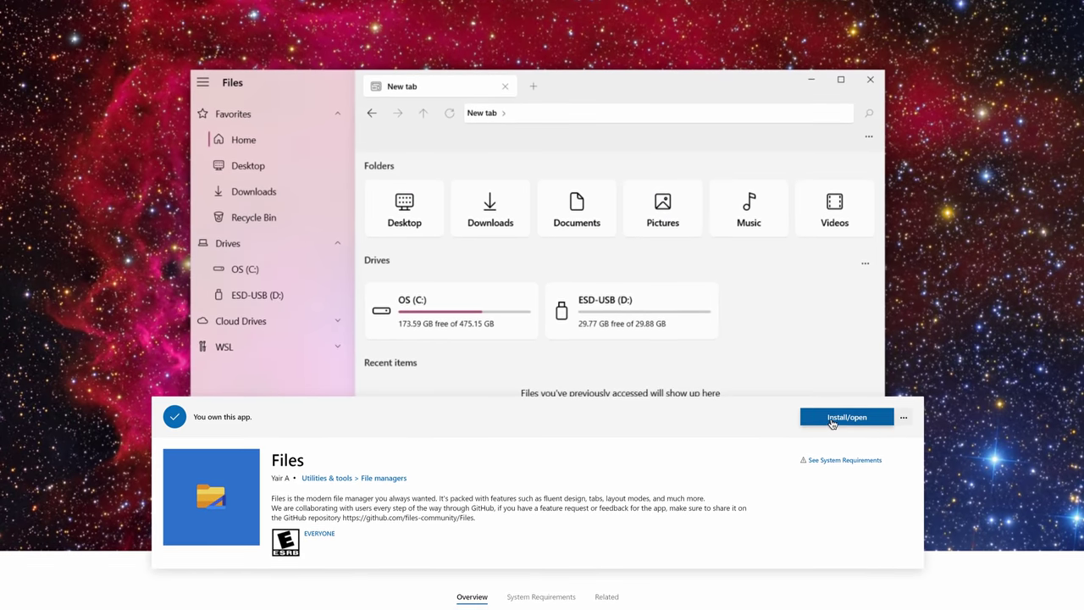
Step: Launch the Files app by searching 'files' in the launcher
scroll(618, 448, "down", 3)
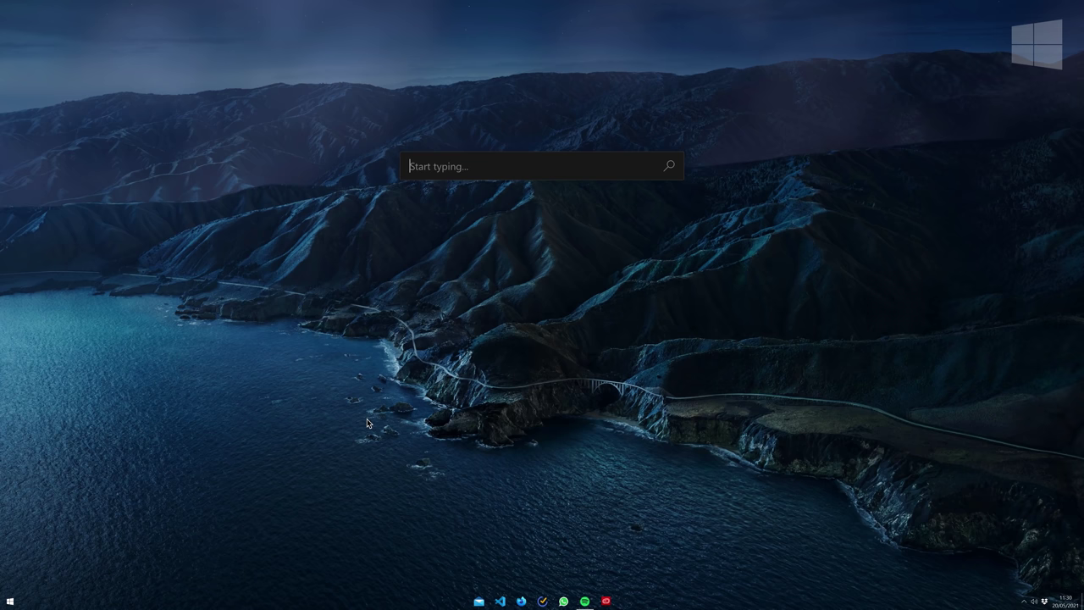
type("files")
key("Return")
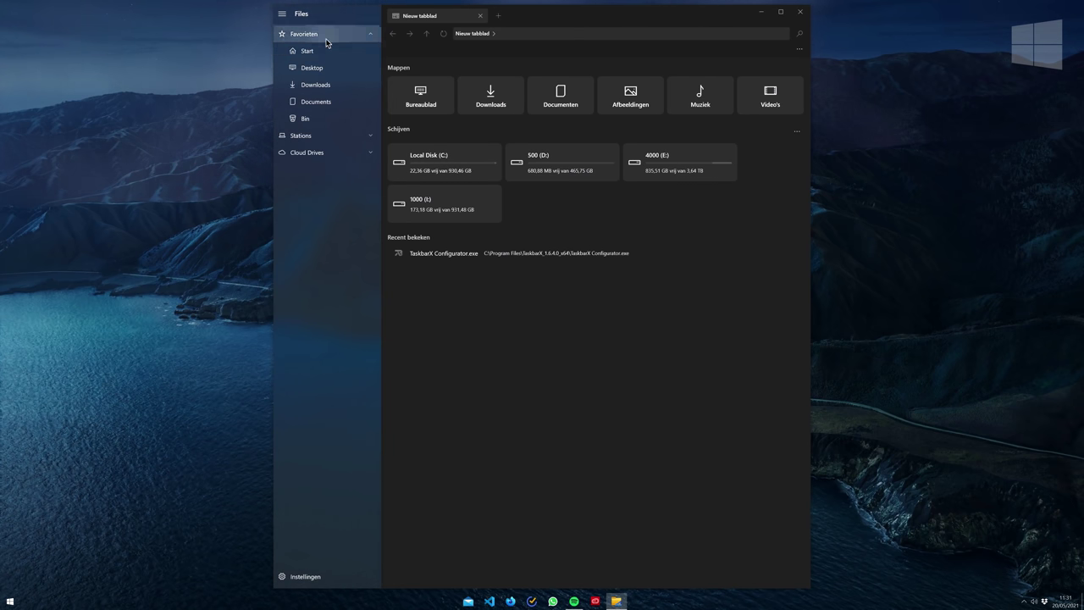
Step: Close Files, open File Explorer, and relaunch Files by searching 'fi' in the launcher
key("alt+F4")
key("super+e")
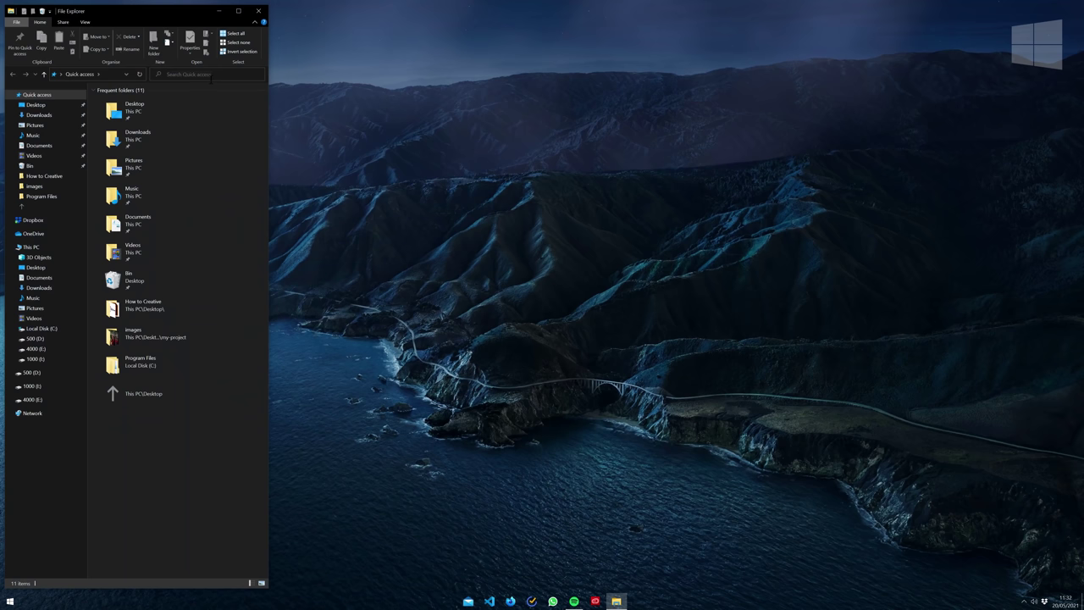
key("alt+space")
type("fi")
key("Return")
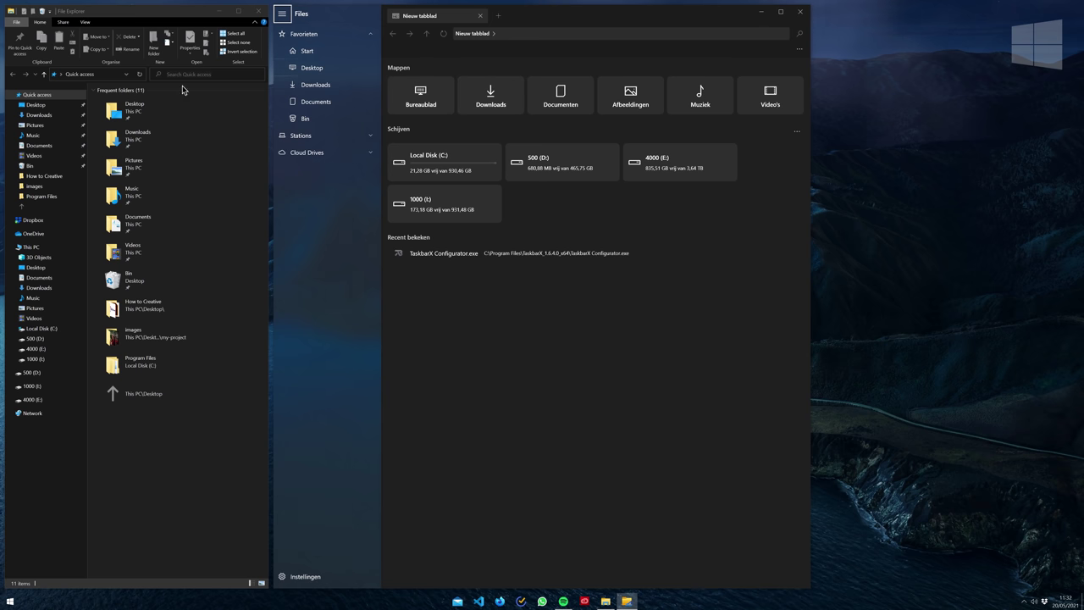
Step: Preview 23.jpg and the next photo full size, then open the drive's properties
left_click(196, 478)
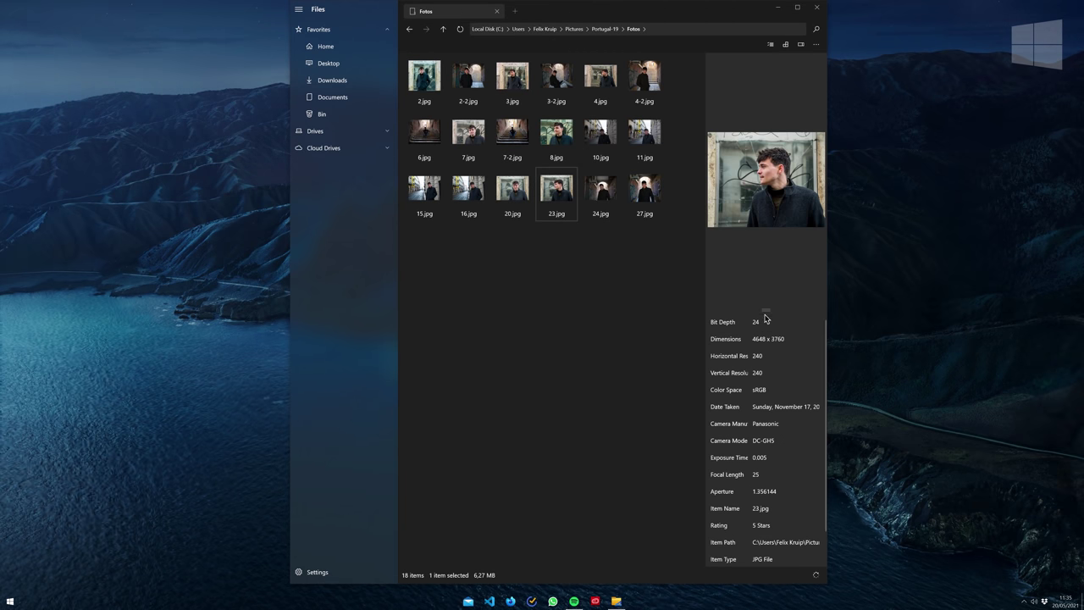
left_click_drag(770, 318, 775, 259)
key("space")
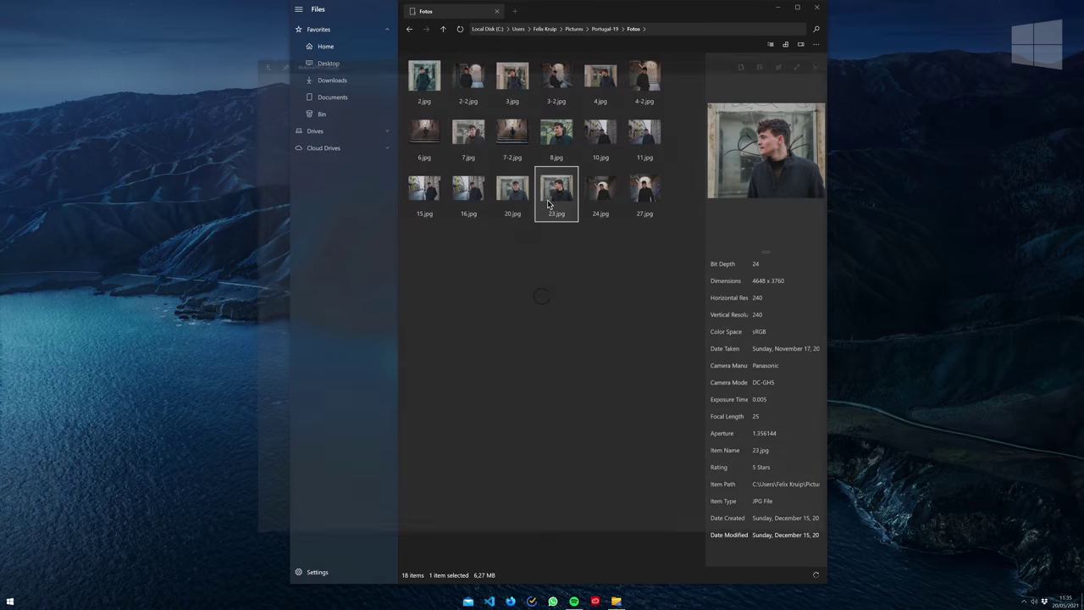
scroll(523, 284, "up", 1)
scroll(522, 284, "down", 3)
key("Right")
left_click(825, 59)
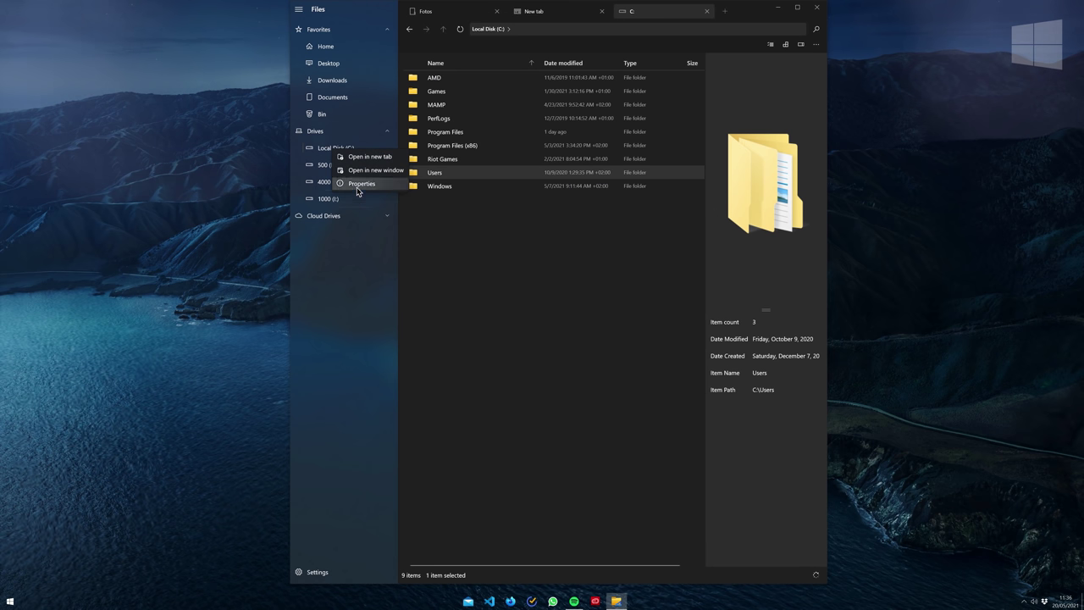
left_click(359, 184)
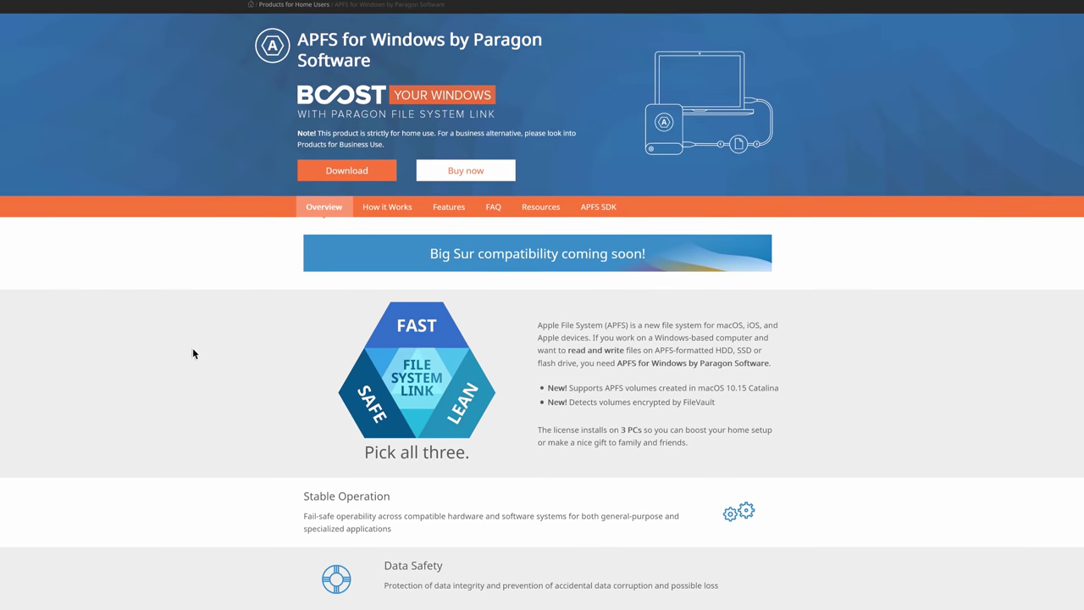
Step: Start Paragon's APFS for Windows via 'apfs' in PowerToys Run; it finds no supported volumes
scroll(202, 352, "down", 7)
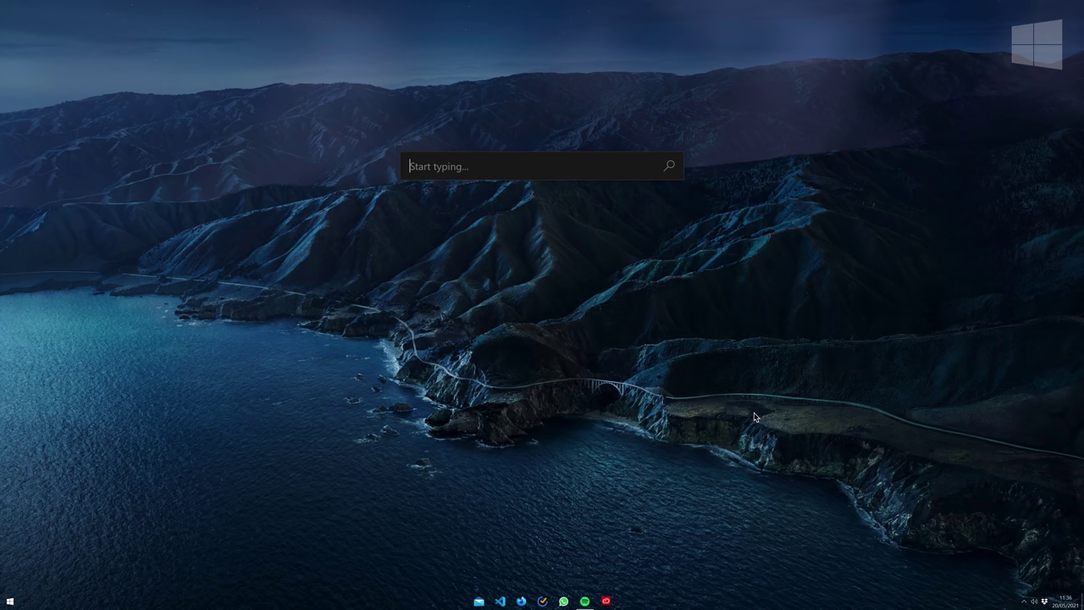
type("apfs")
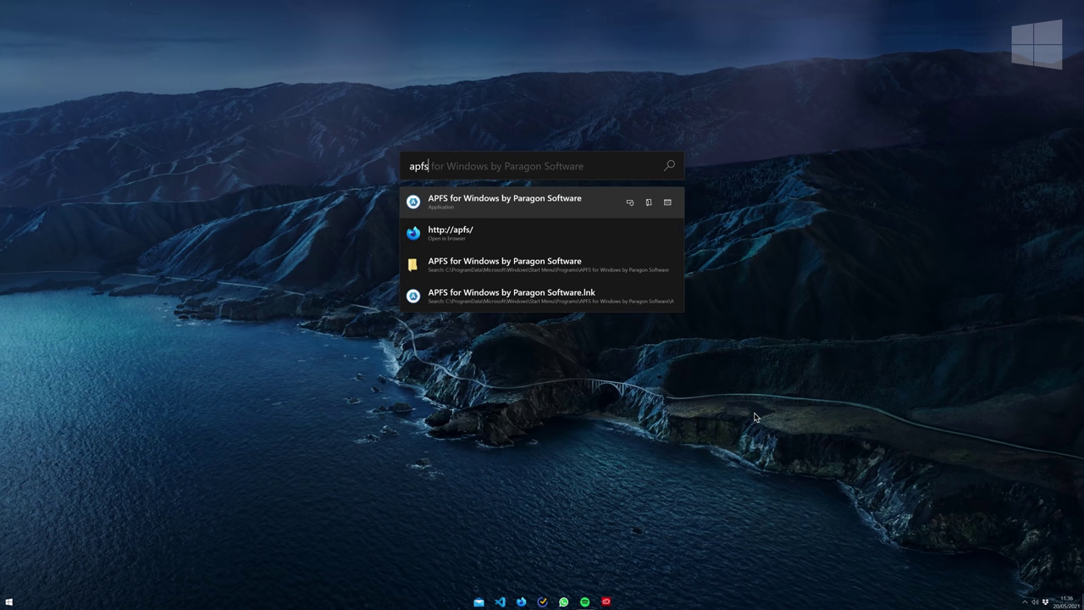
key("Return")
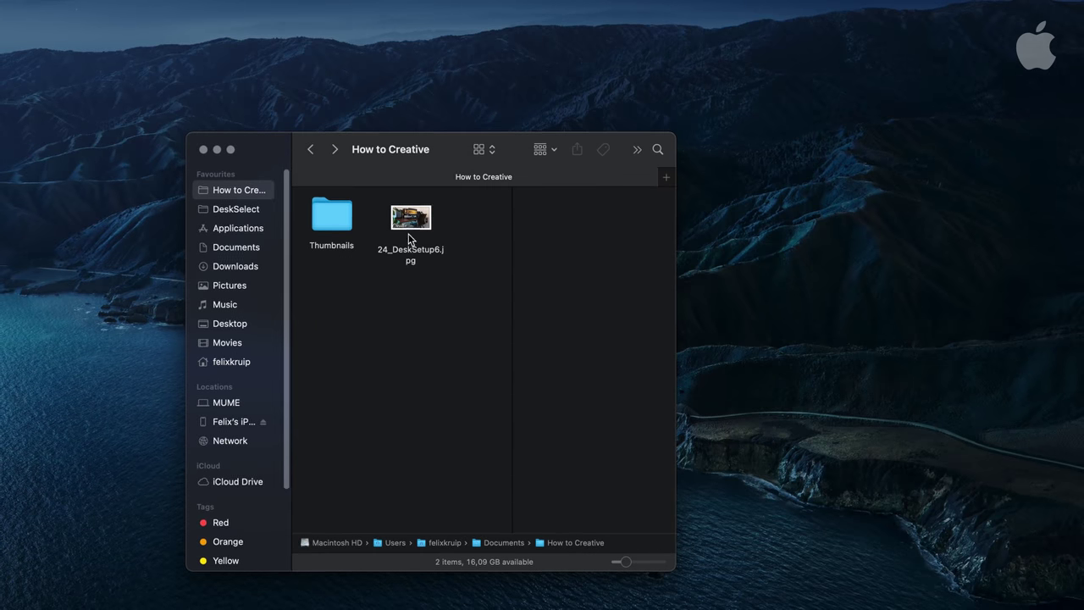
Step: Compress 24_DeskSetup6.jpg into a zip archive and expand it again
right_click(413, 221)
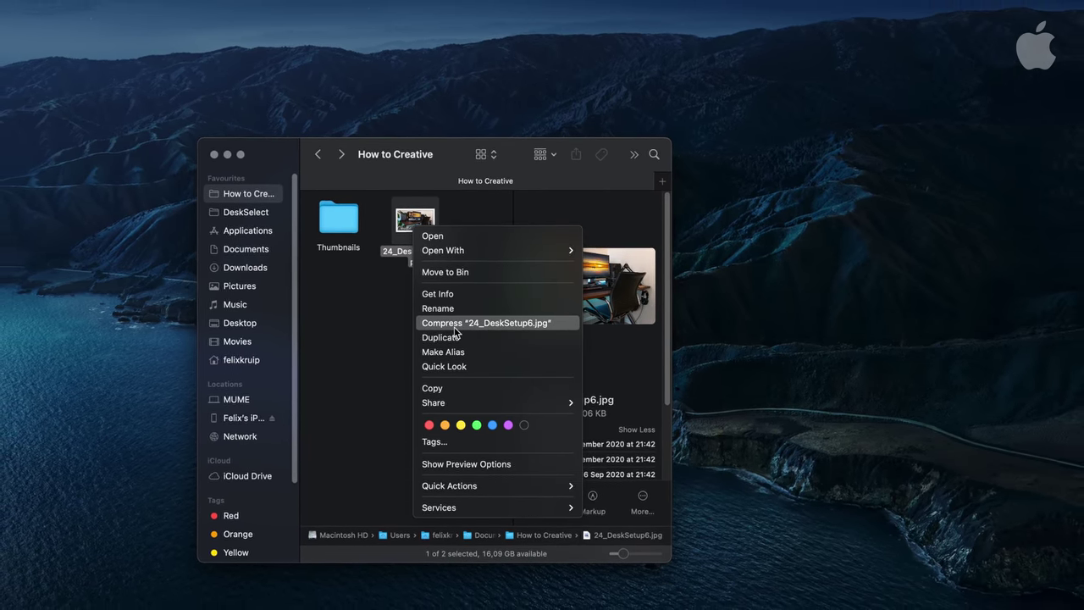
left_click(454, 324)
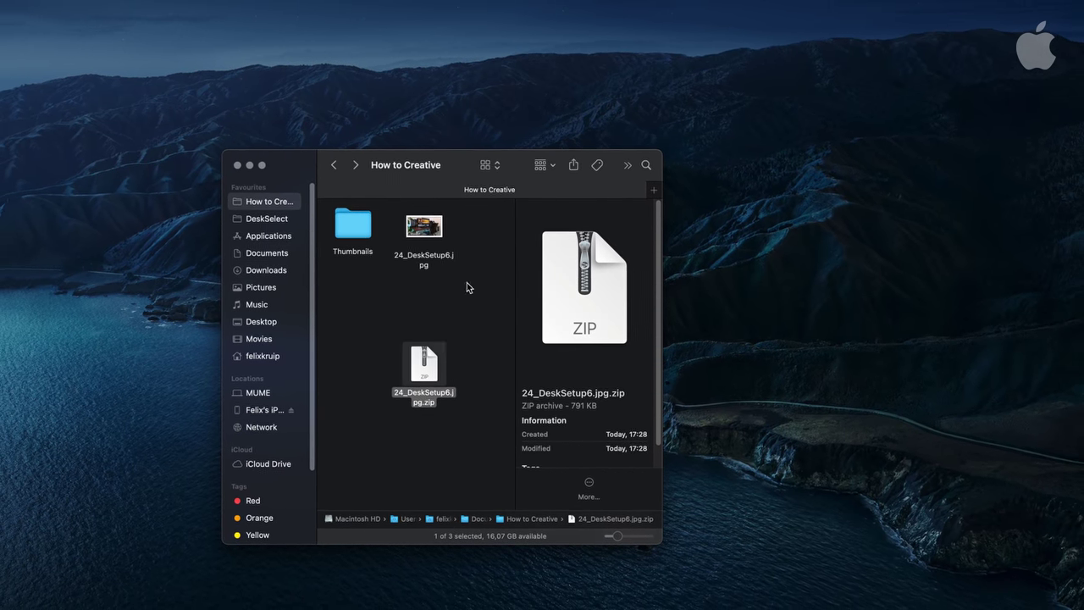
double_click(435, 362)
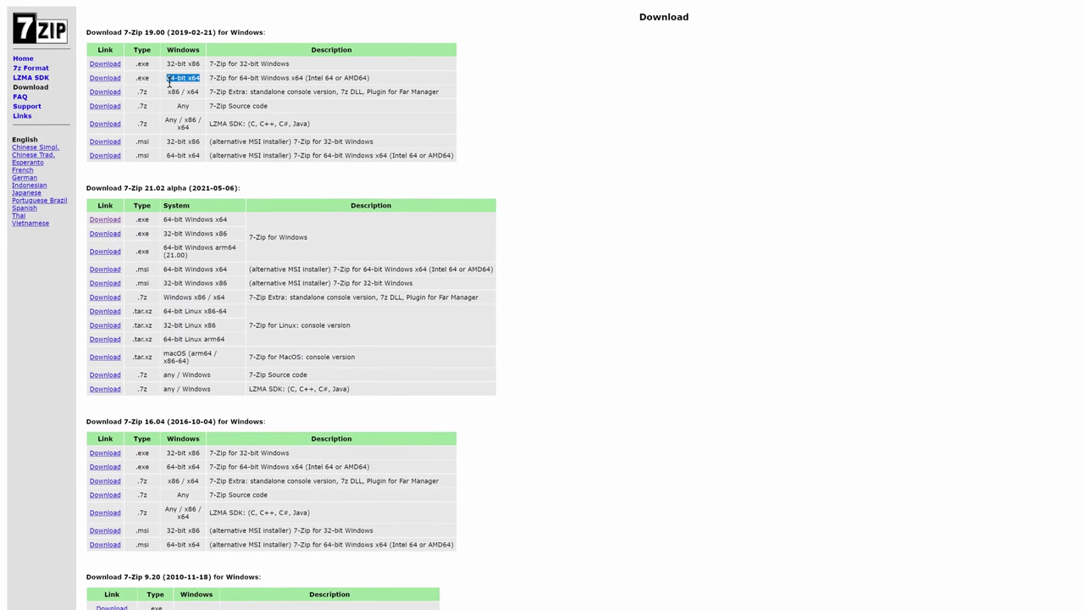
Step: Download 64-bit 7-Zip, compress the desktop files into Desktop.zip, and select both files inside
left_click(106, 78)
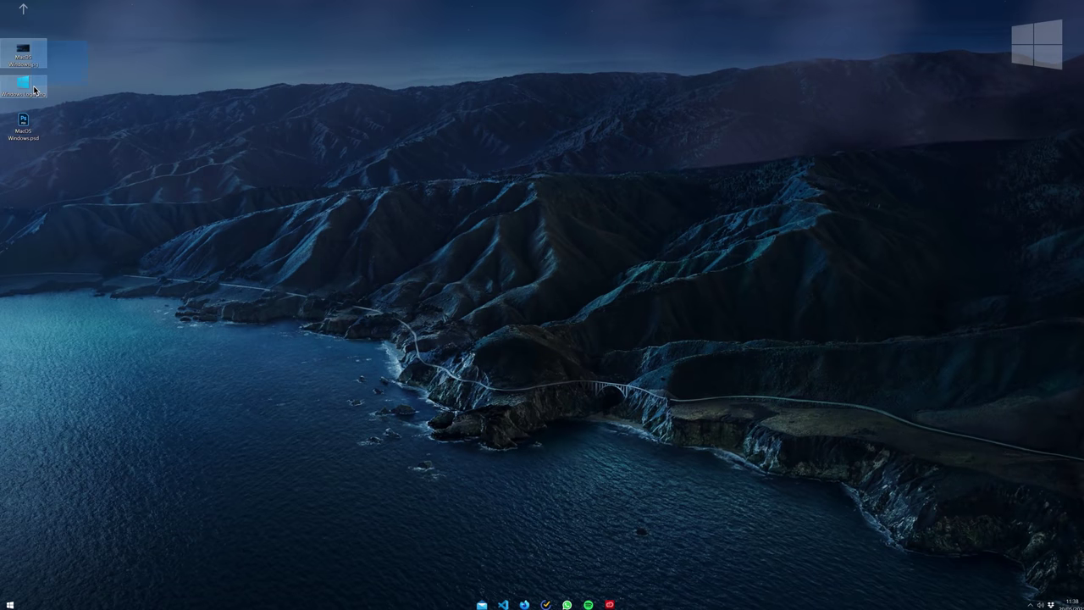
right_click(25, 59)
mouse_move(67, 187)
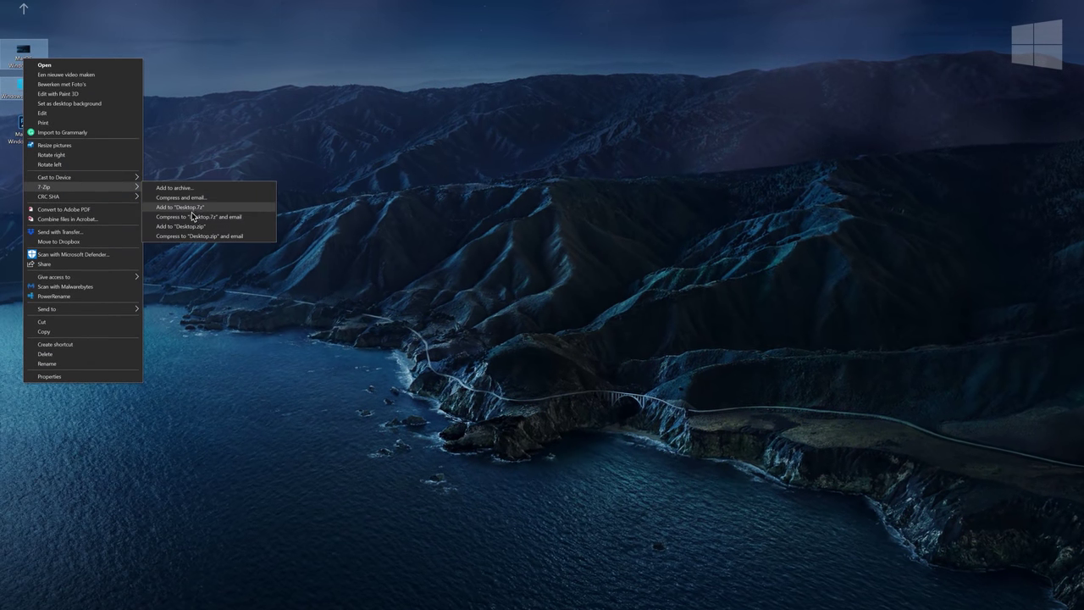
left_click(182, 236)
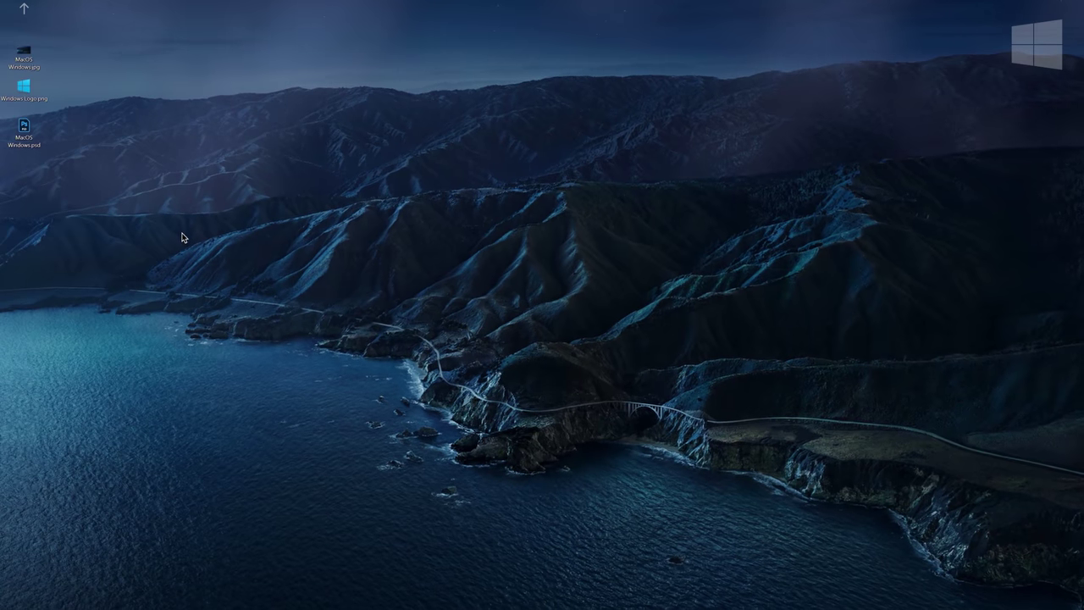
double_click(24, 170)
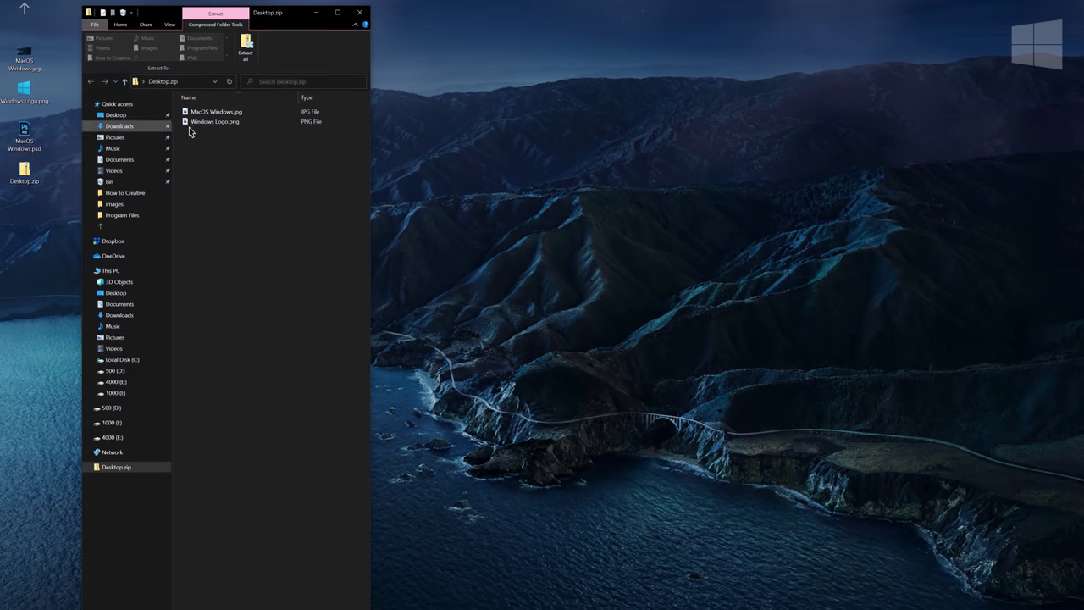
left_click_drag(240, 154, 293, 189)
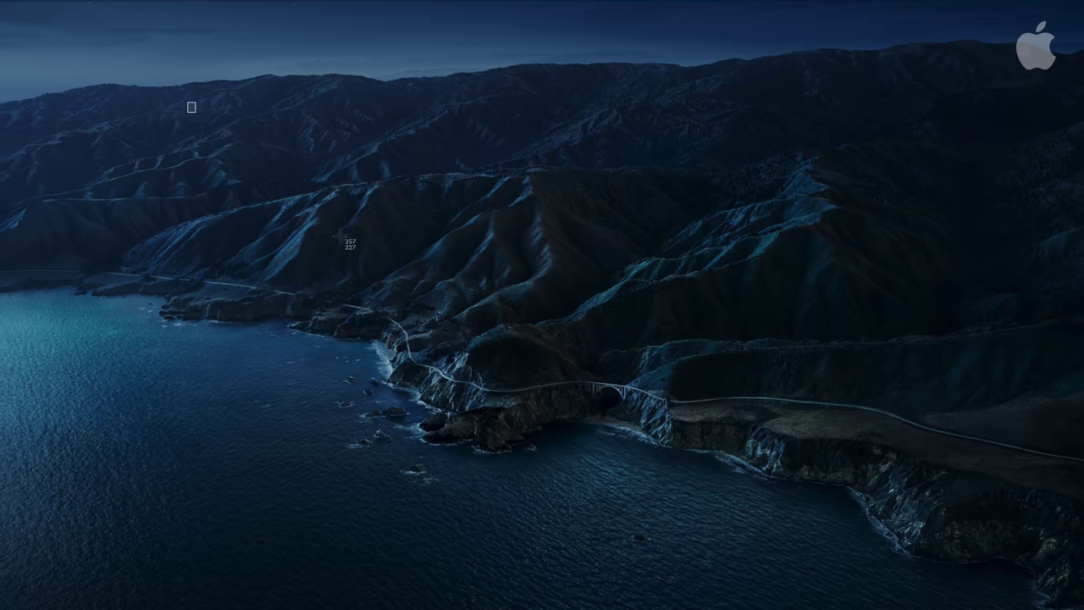
Step: Screenshot a desktop region on macOS for markup, then snip a rectangular region in Windows
left_click_drag(184, 99, 951, 457)
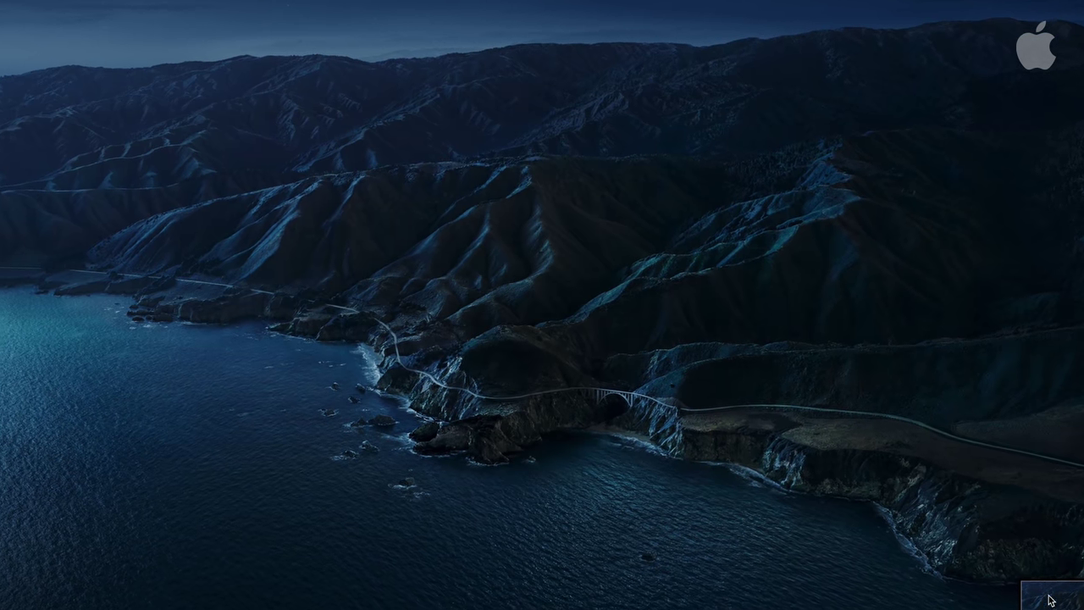
left_click(1047, 593)
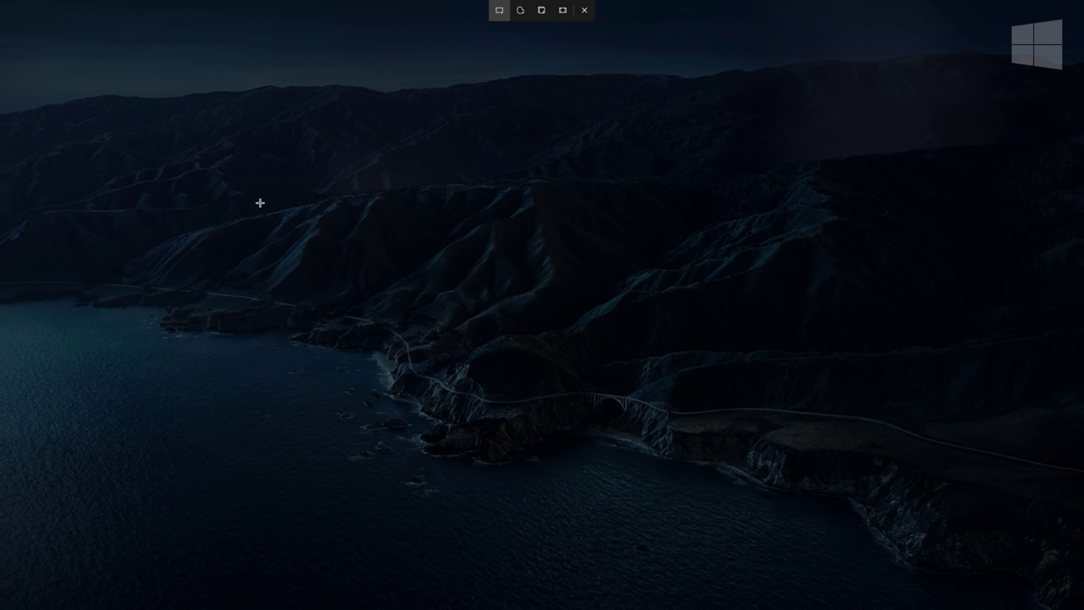
left_click_drag(260, 187, 542, 450)
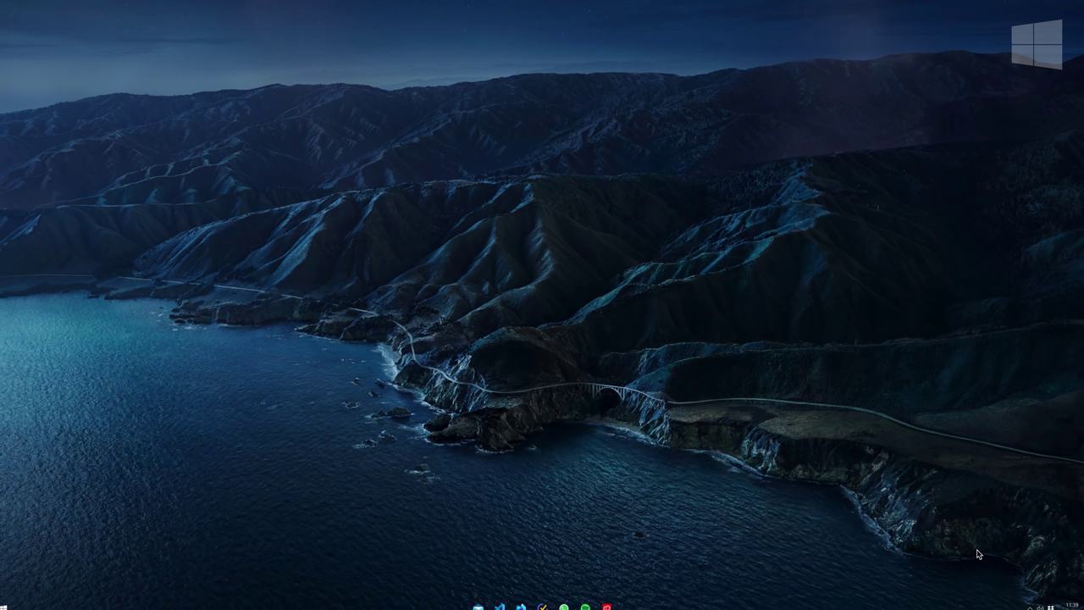
Step: Show the Modern Flyouts media flyout for the playing Spotify song
key("XF86AudioPlay")
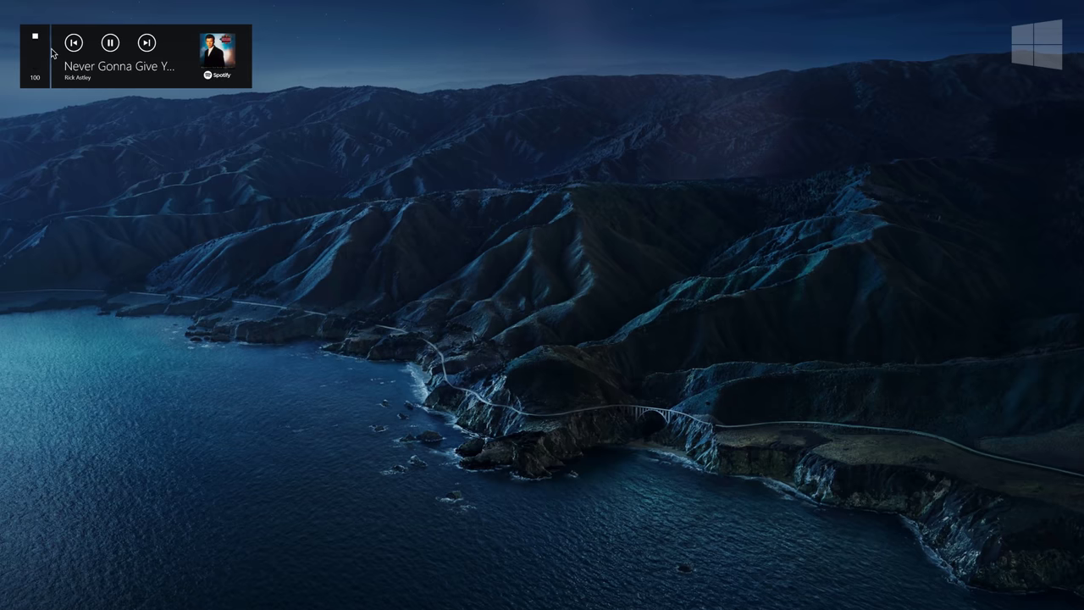
mouse_move(34, 36)
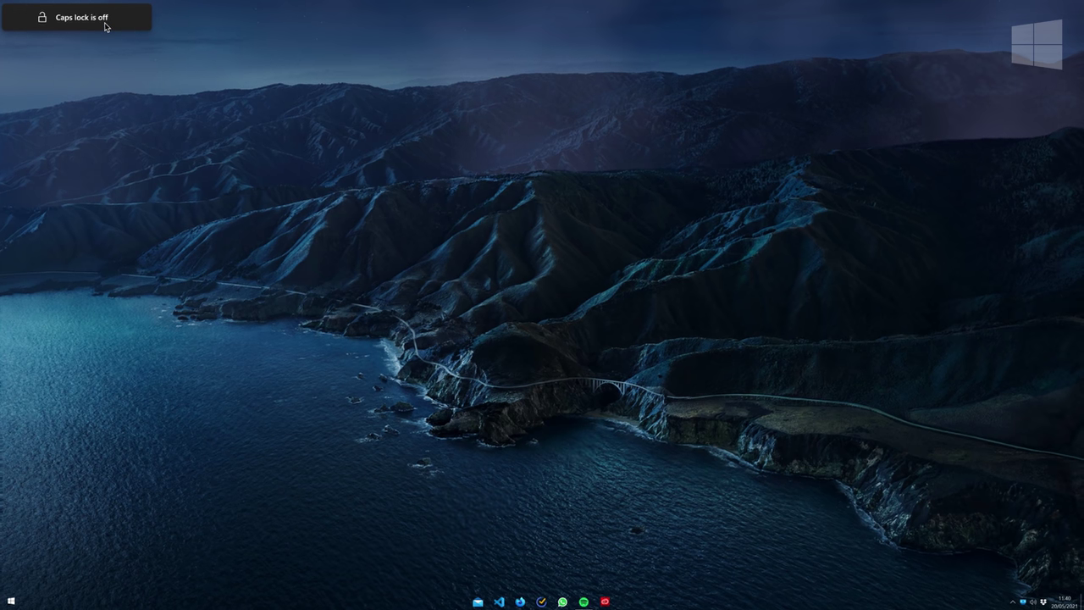
Step: Launch Notepads, set background tint opacity to 2% and switch to the Windows accent colour
key("alt+space")
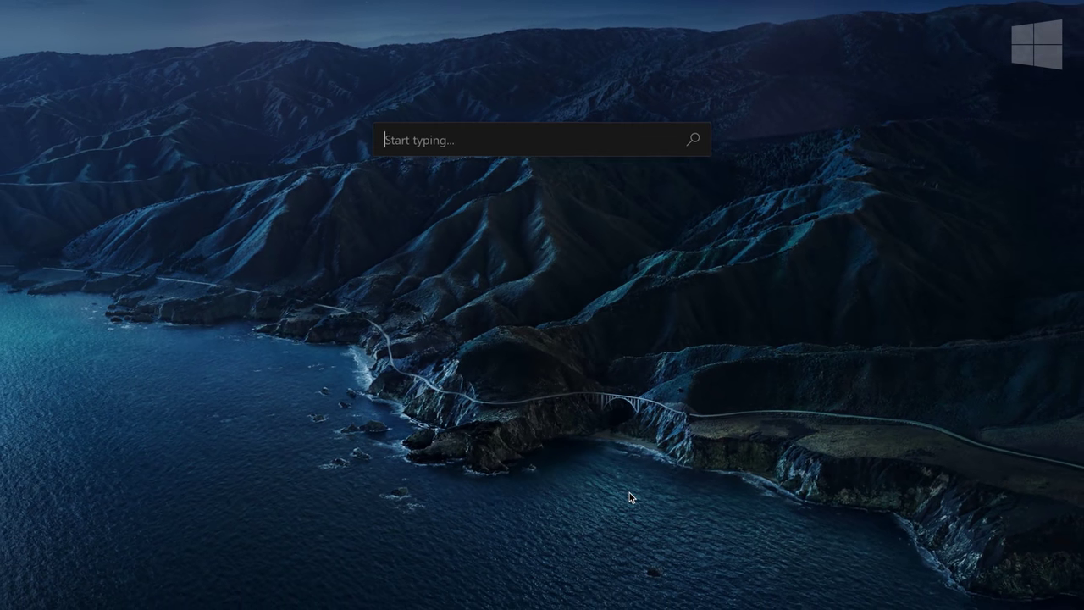
type("notepads")
key("Return")
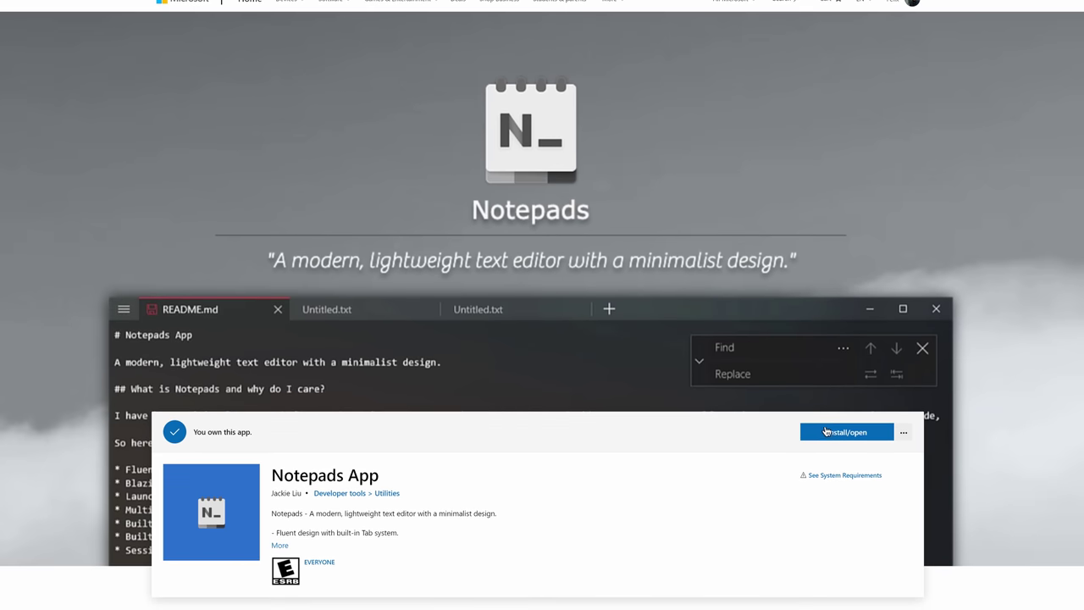
scroll(476, 322, "down", 2)
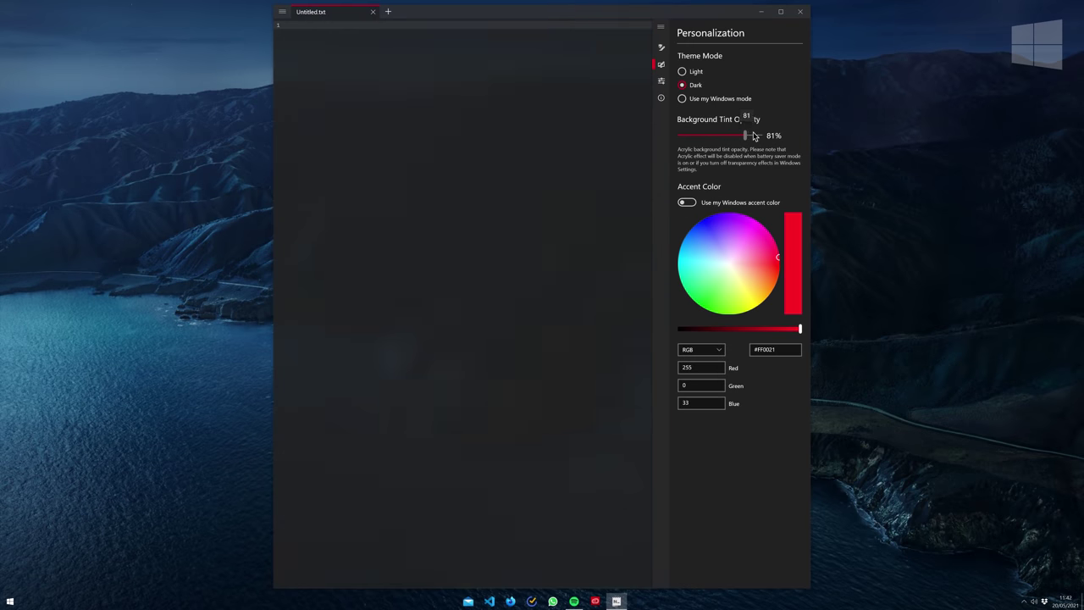
left_click_drag(748, 134, 680, 134)
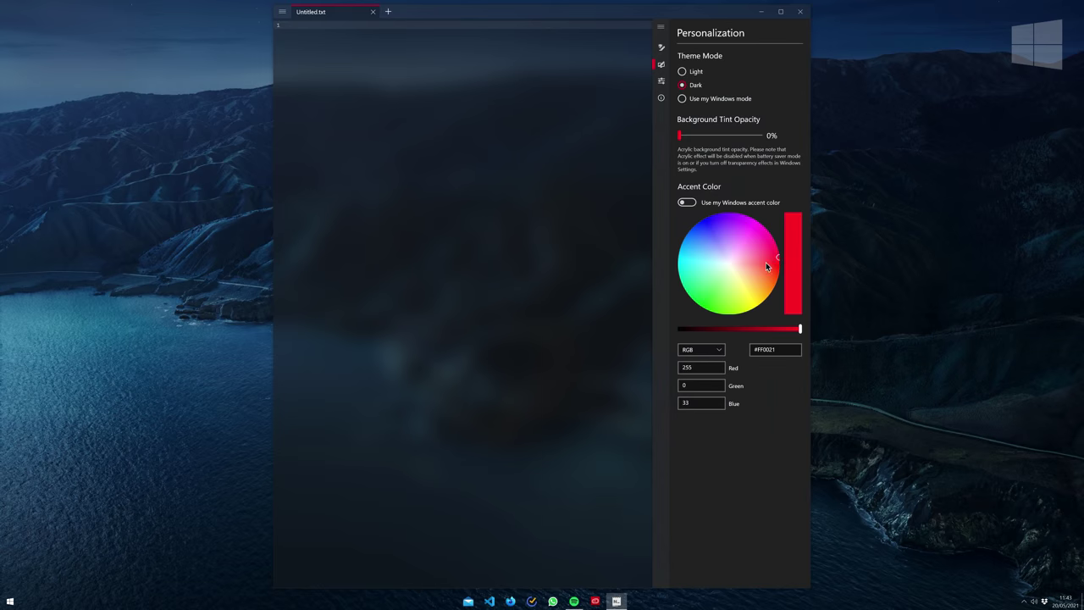
left_click(688, 203)
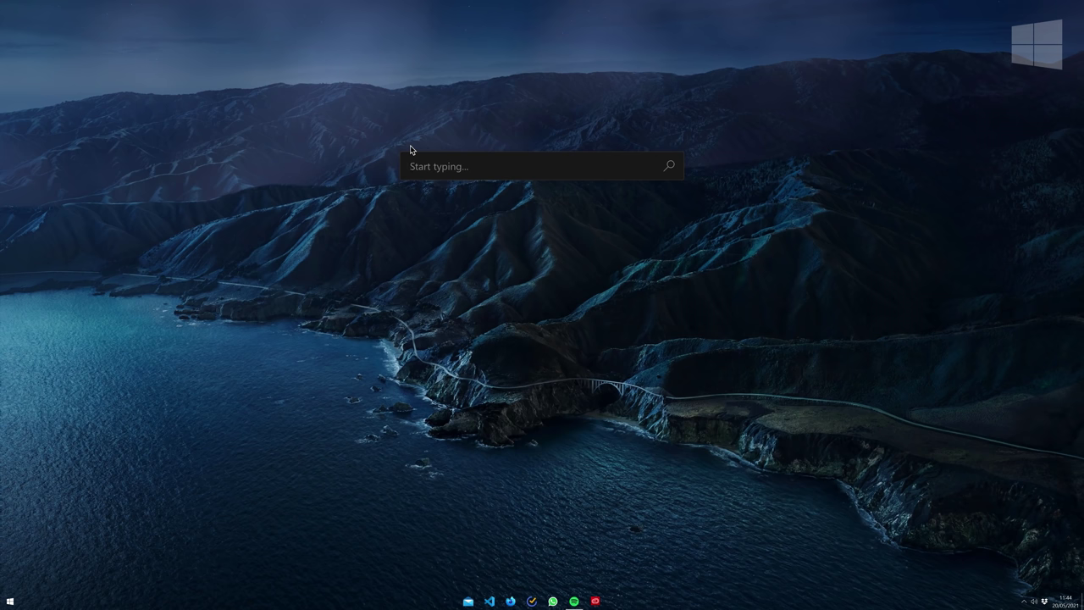
Step: Launch Windows Terminal and snap it into the centre zone
type("terminal")
key("Return")
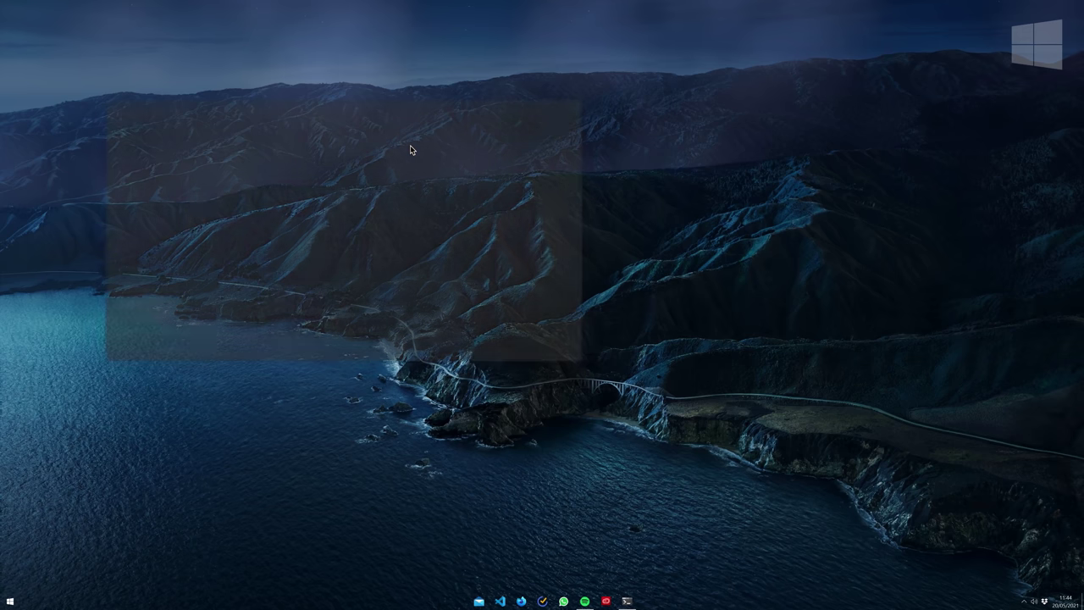
left_click_drag(365, 107, 473, 110)
Step: Open and close an extra PowerShell tab, then add a Command Prompt tab
left_click(388, 14)
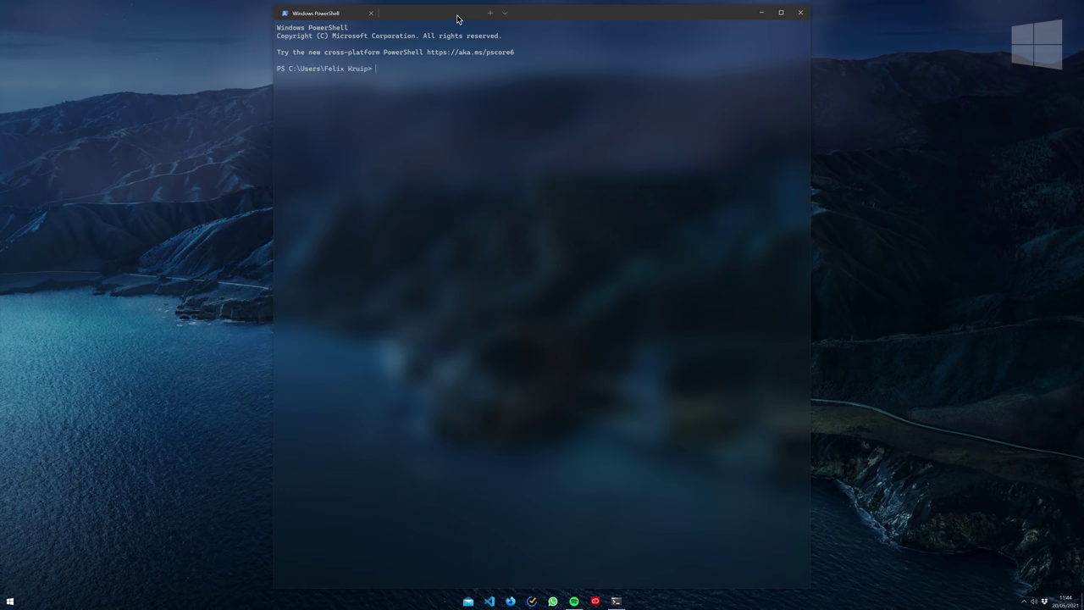
left_click(473, 13)
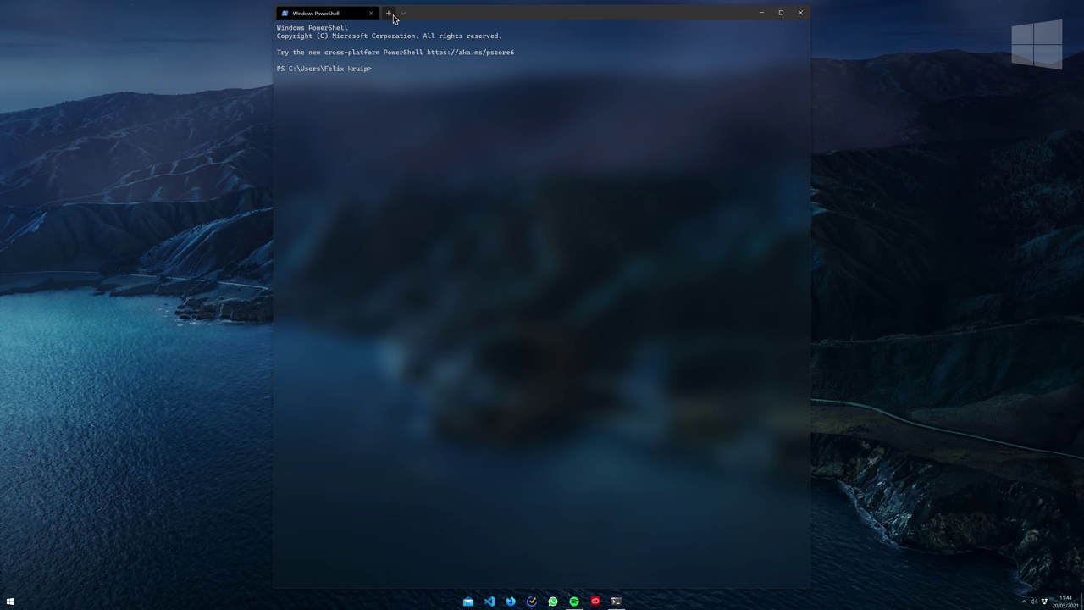
left_click(403, 13)
left_click(418, 47)
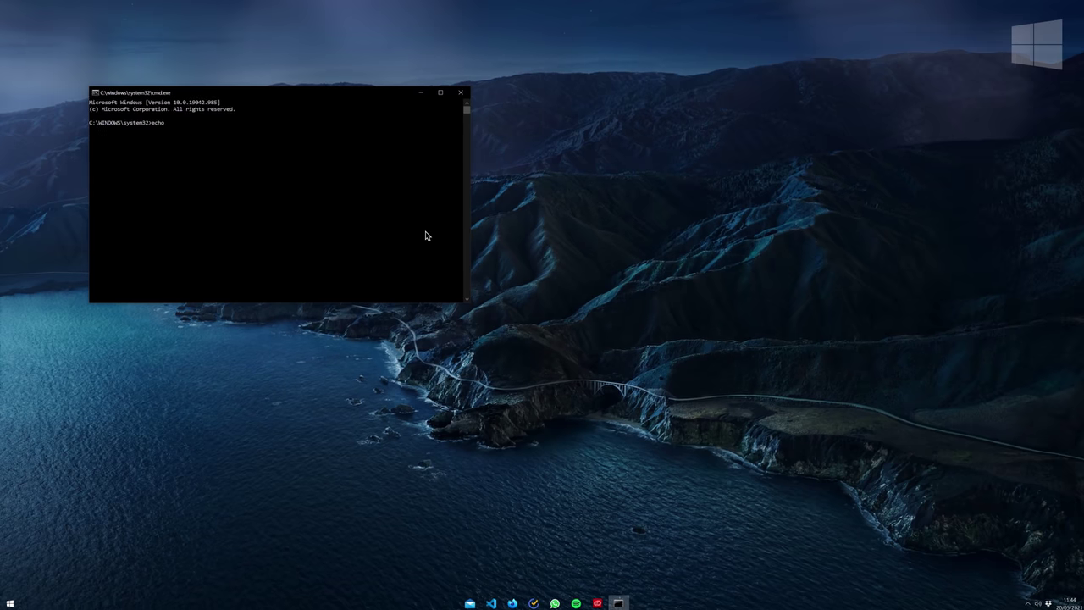
Step: Run 'echo this is the normal cmd' in classic cmd, then install VS Code's Vibrancy extension
type("echo this is the normal cmd")
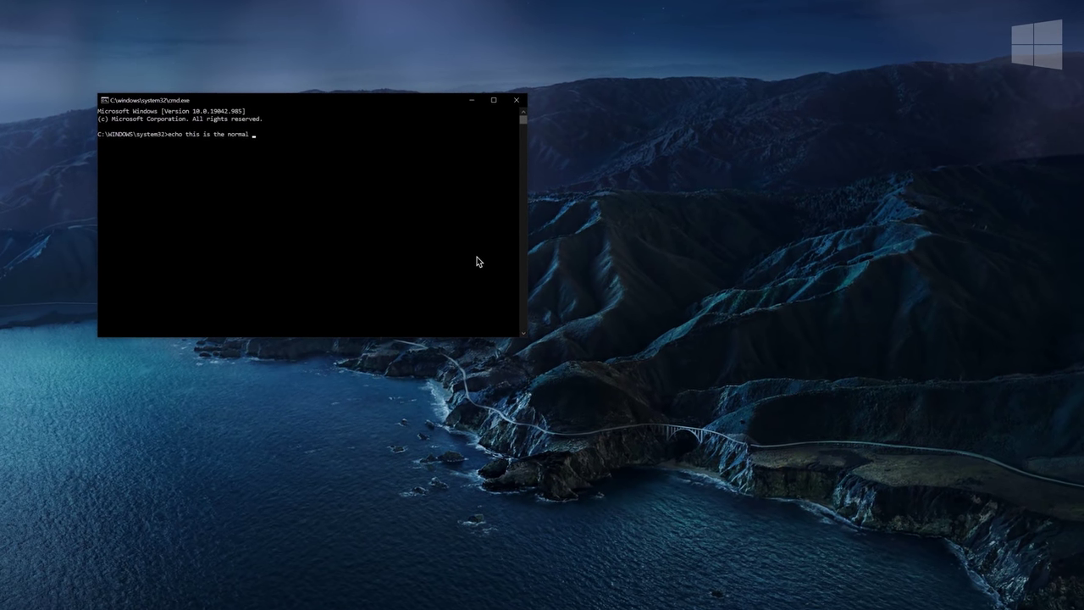
key("Return")
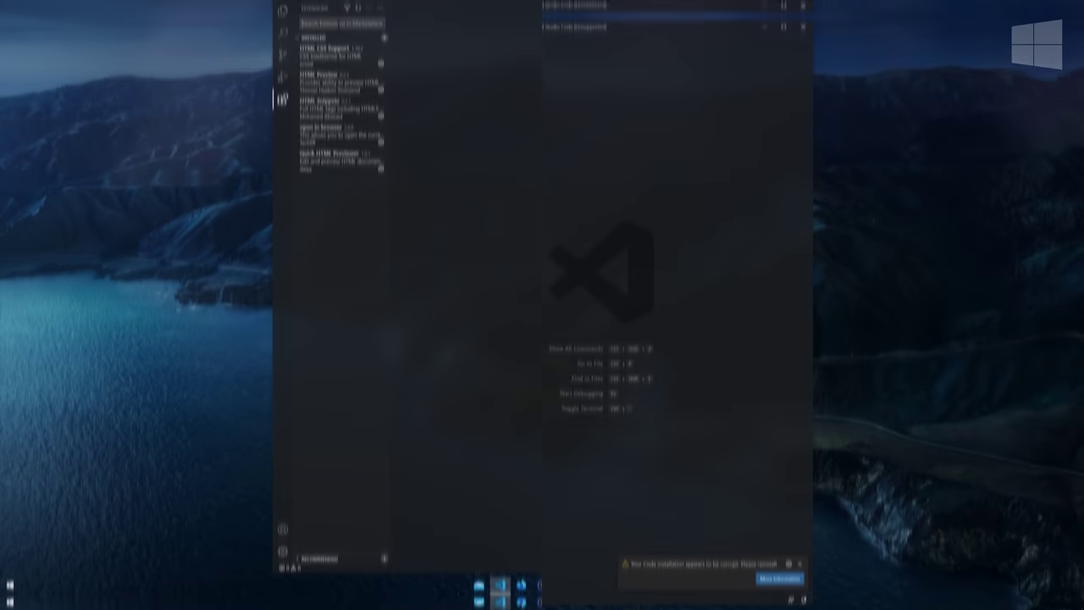
type("vibrancy")
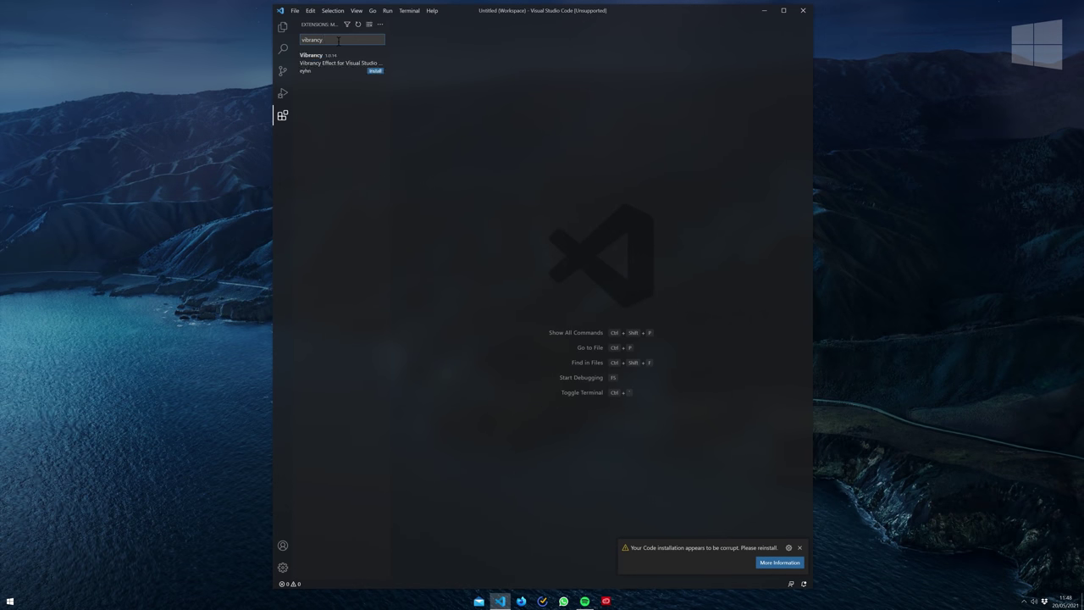
left_click(375, 71)
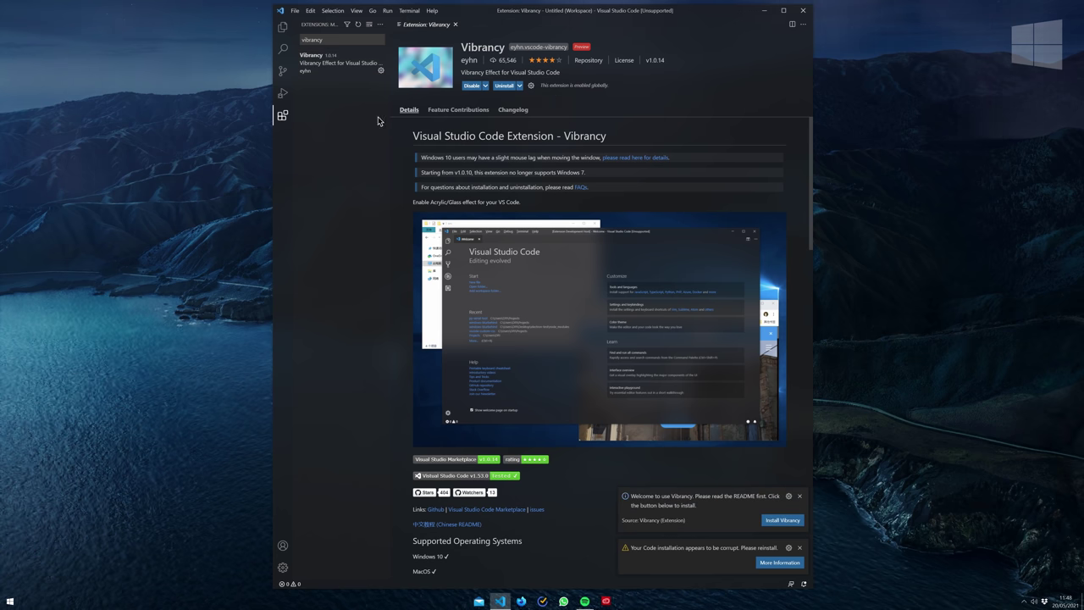
Step: Search Settings for 'color theme' and pick a colour theme from the list
left_click(283, 568)
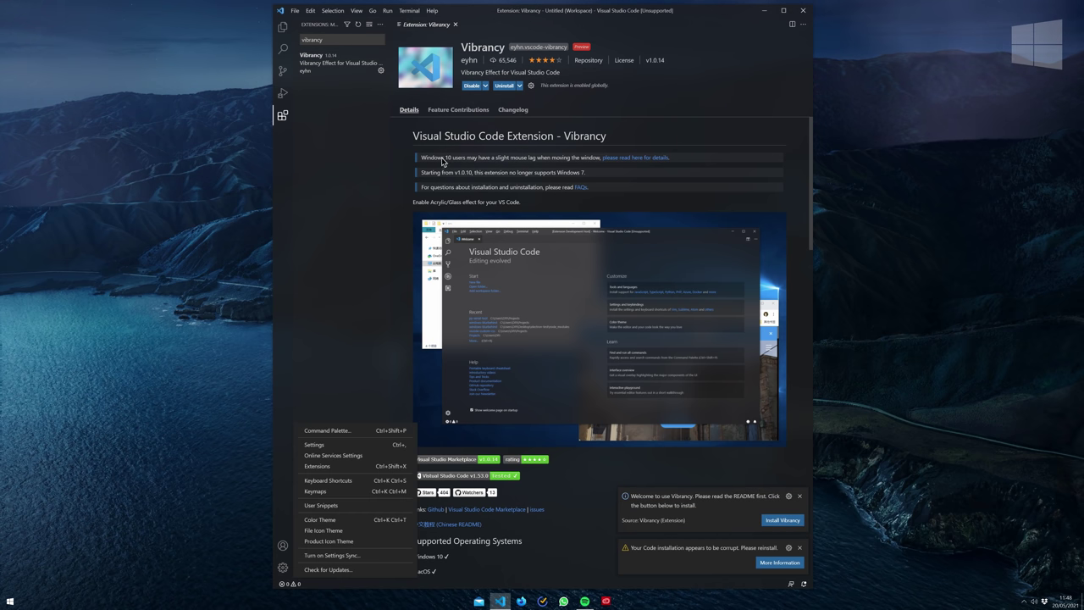
left_click(325, 447)
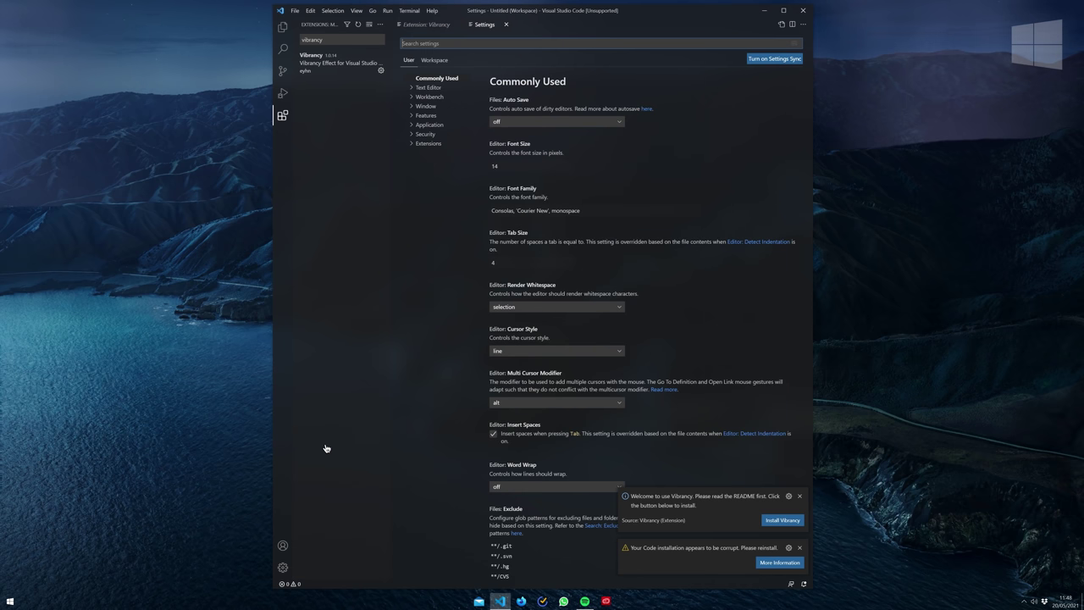
type("color theme")
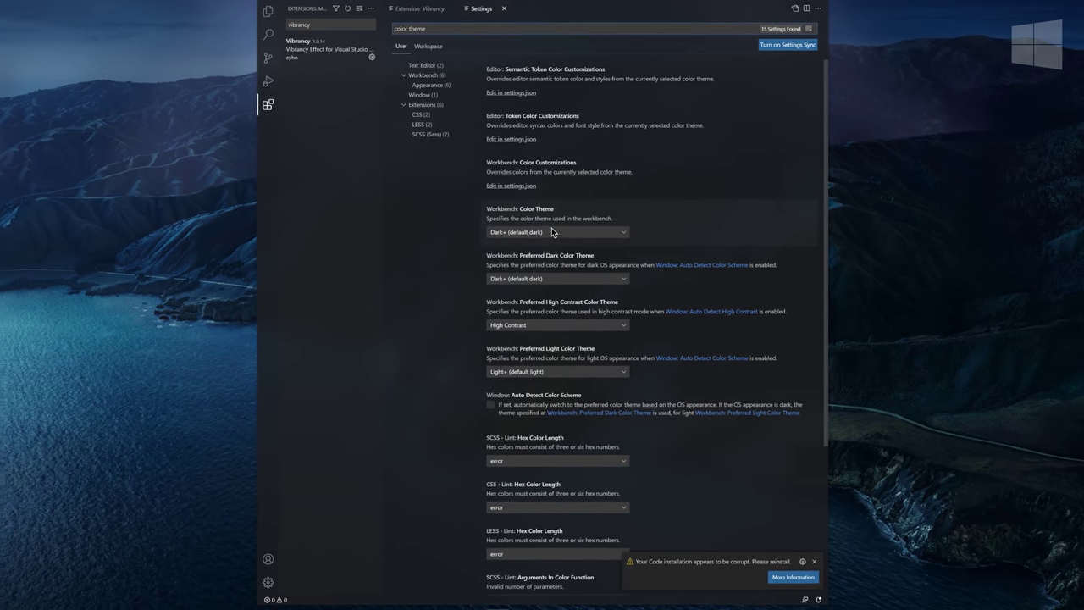
left_click(544, 234)
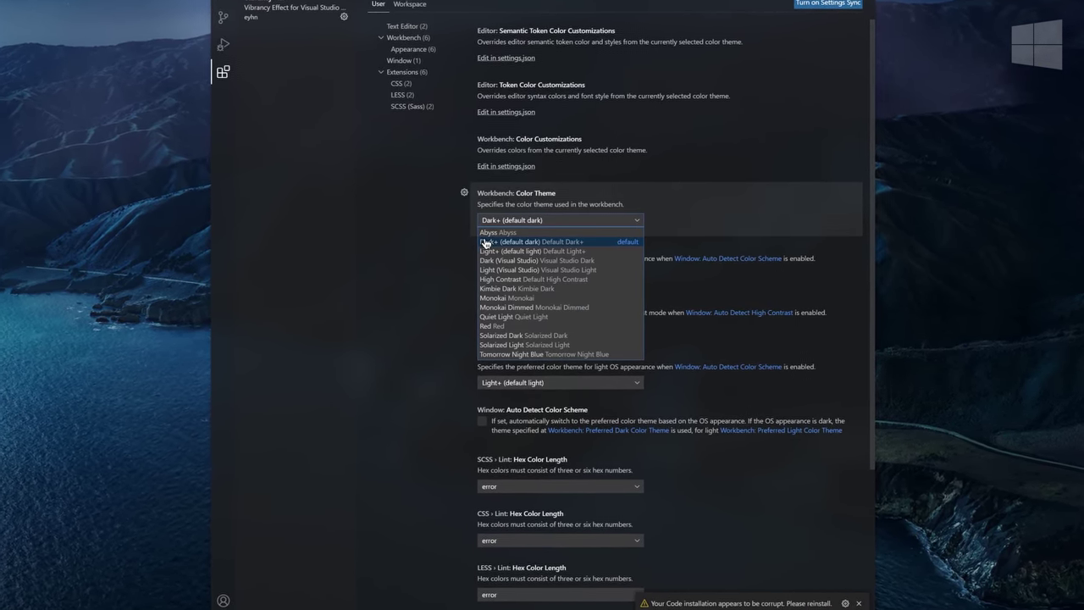
left_click(497, 244)
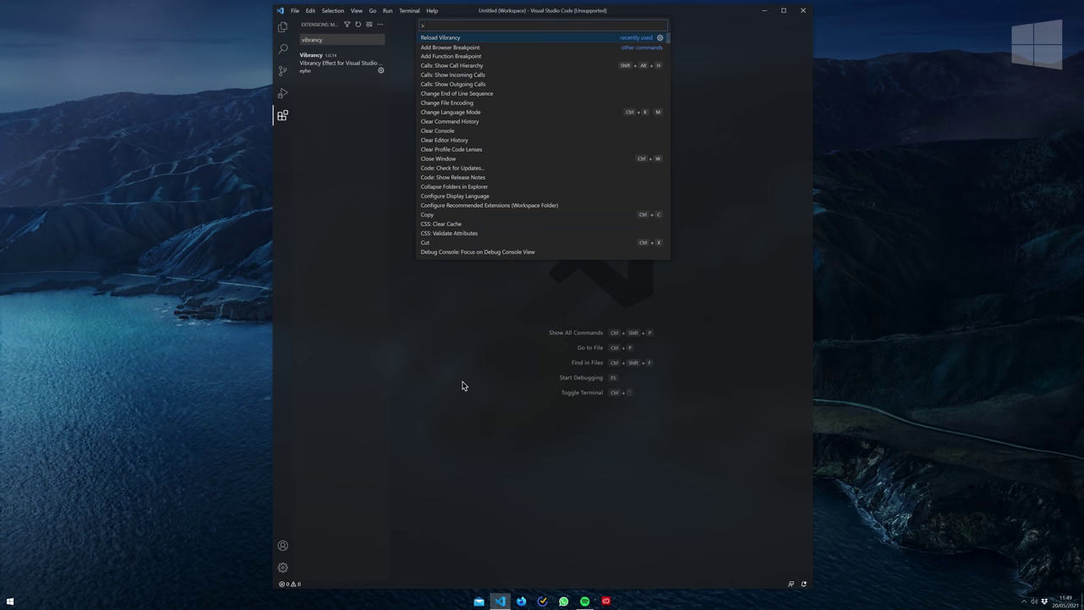
Step: Run Reload Vibrancy and confirm restarting VS Code to make it translucent
key("Return")
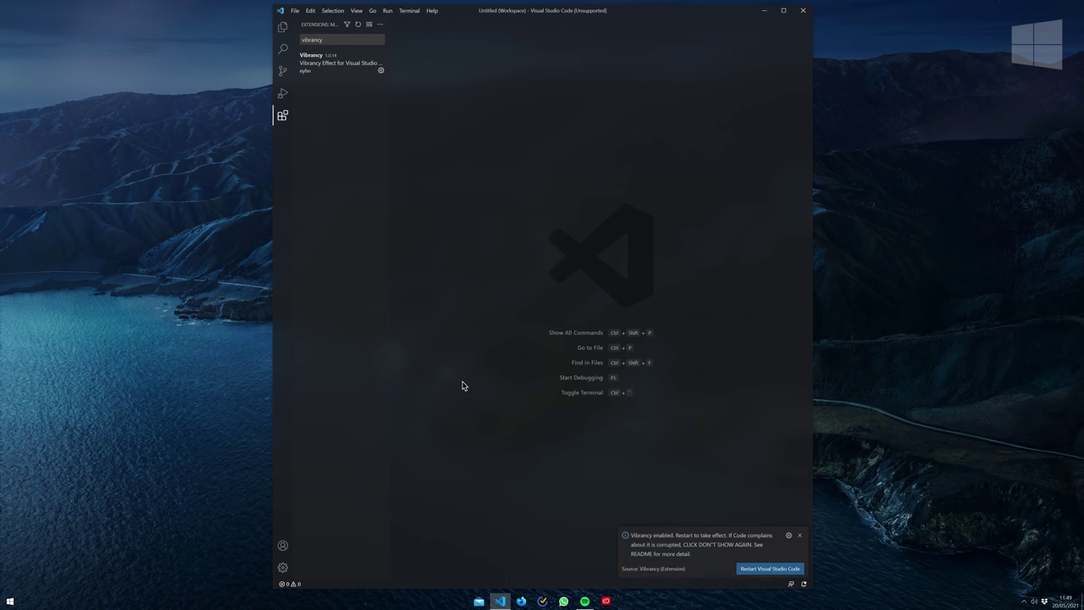
left_click(771, 565)
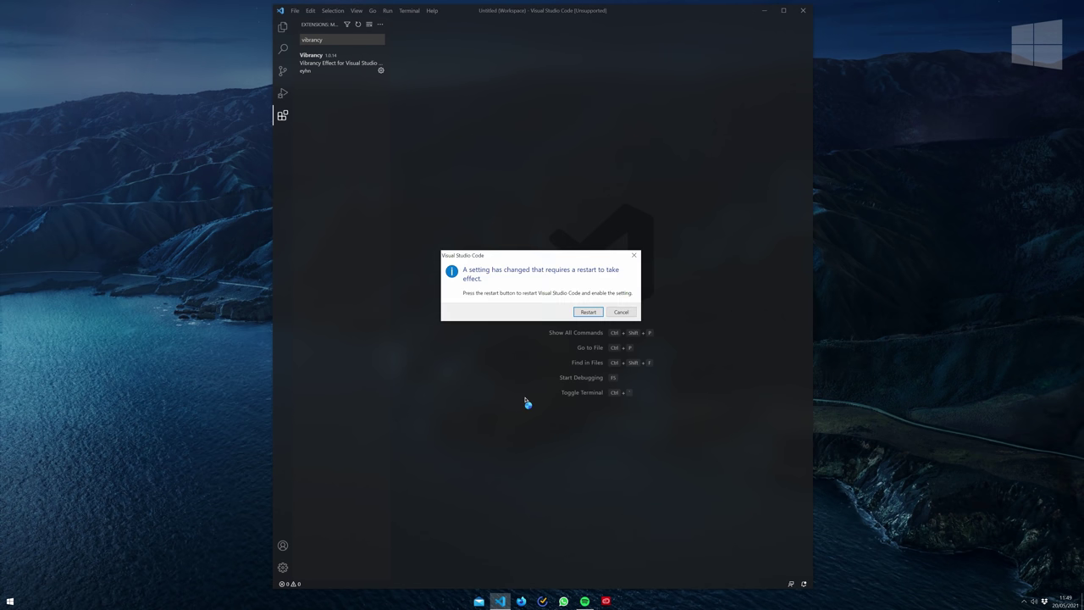
left_click(588, 311)
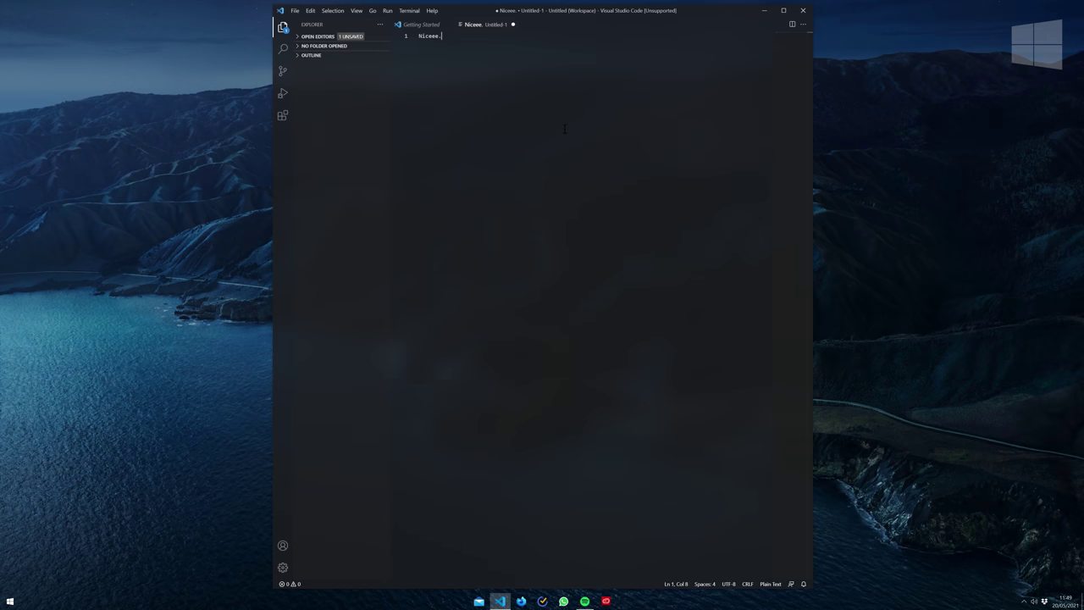